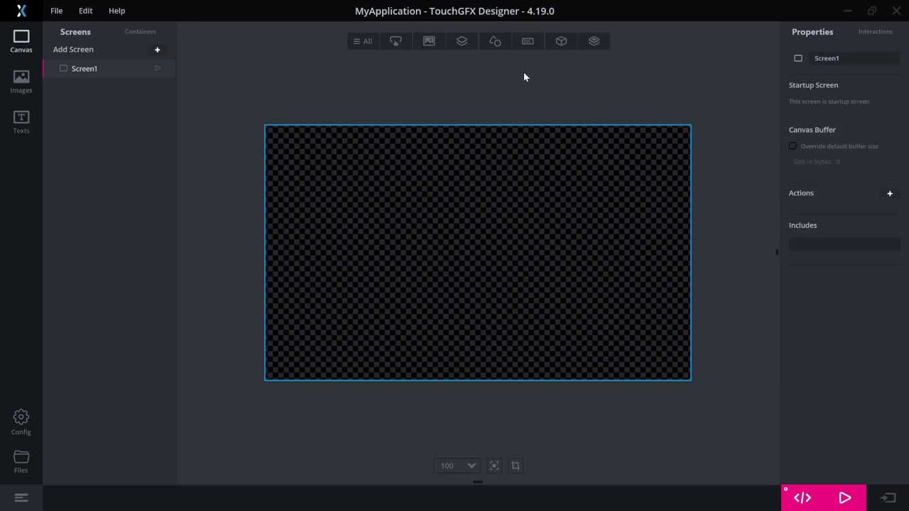
- Add a box to Screen1 and enlarge it to cover the whole 800 by 480 canvas
click(529, 42)
mouse_move(500, 41)
click(493, 85)
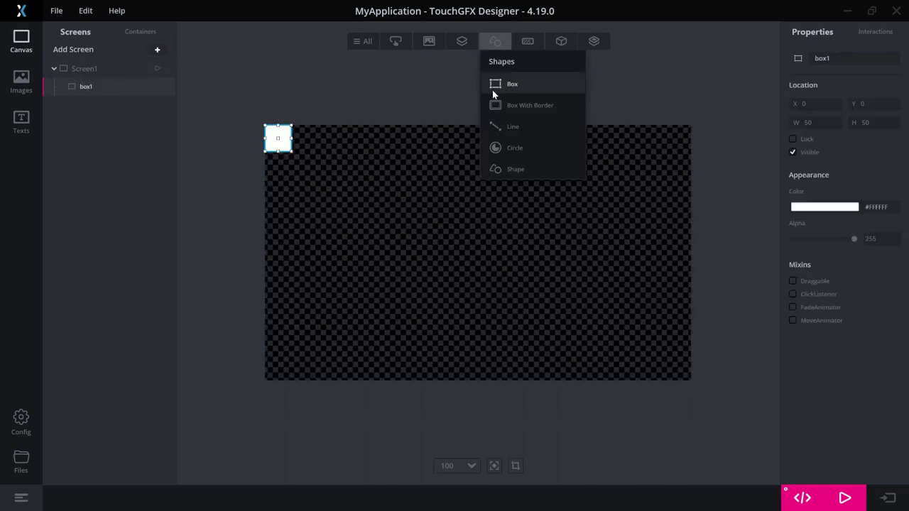
drag(355, 186, 691, 380)
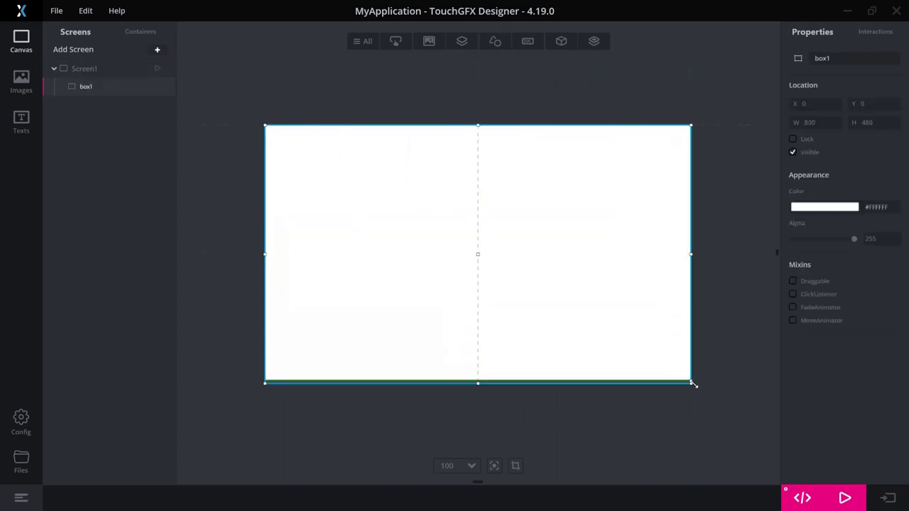
- Add a text area at the centre of the canvas and set its text to "Hello"
click(560, 41)
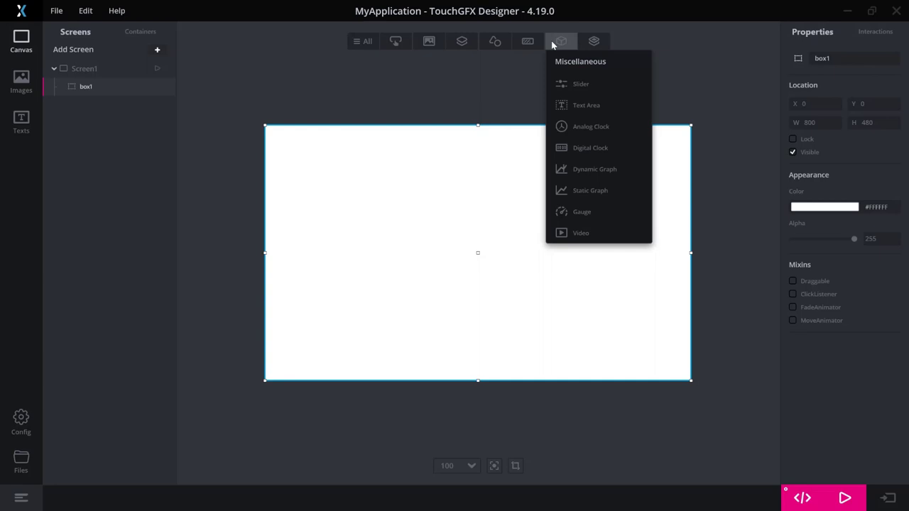
click(584, 107)
drag(289, 132, 478, 252)
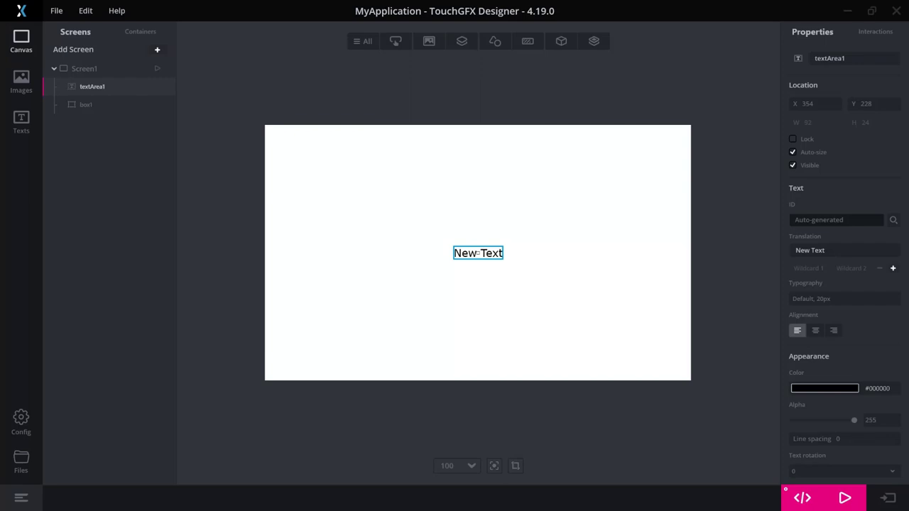
click(810, 250)
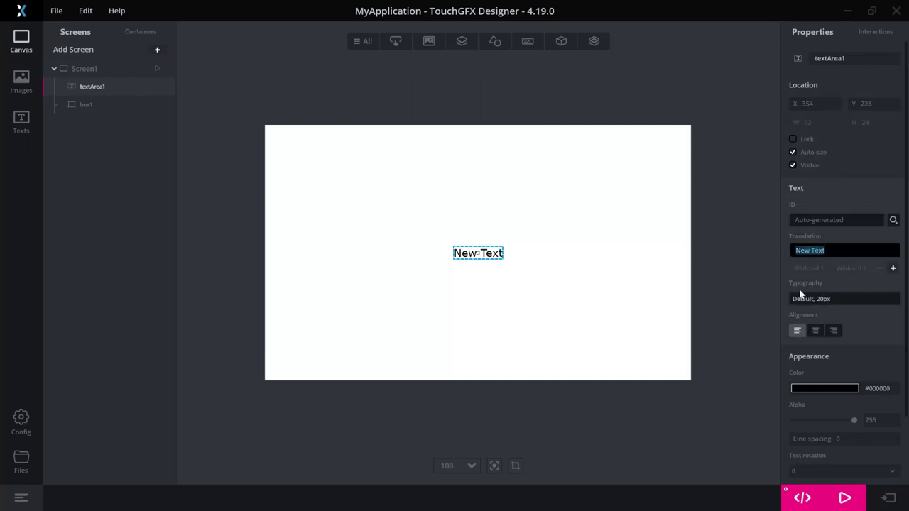
text(Hello)
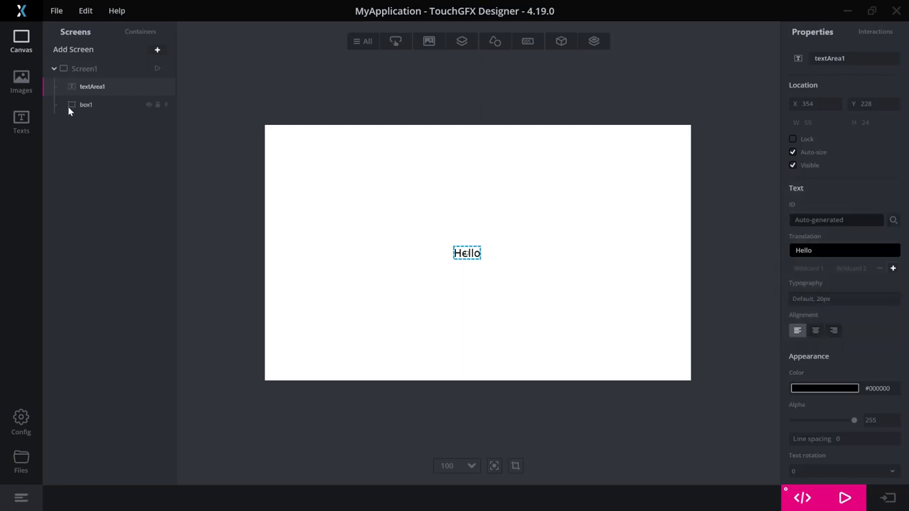
- Create a new text group in the project's text resources and name it MyGroup
click(21, 122)
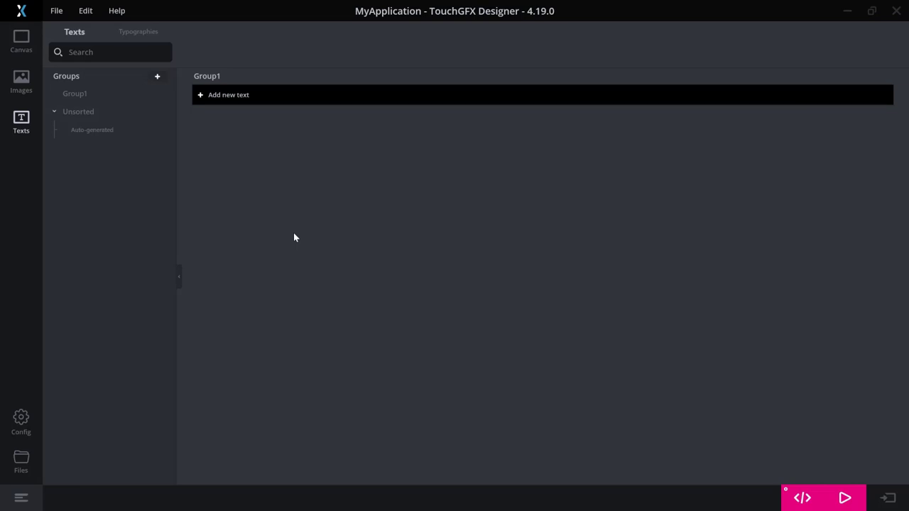
click(95, 116)
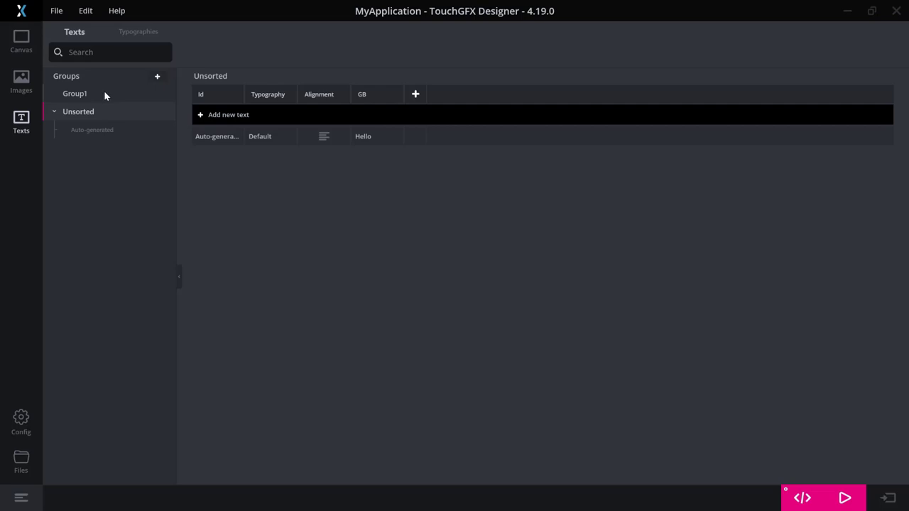
drag(87, 93, 79, 93)
drag(86, 95, 88, 95)
click(157, 76)
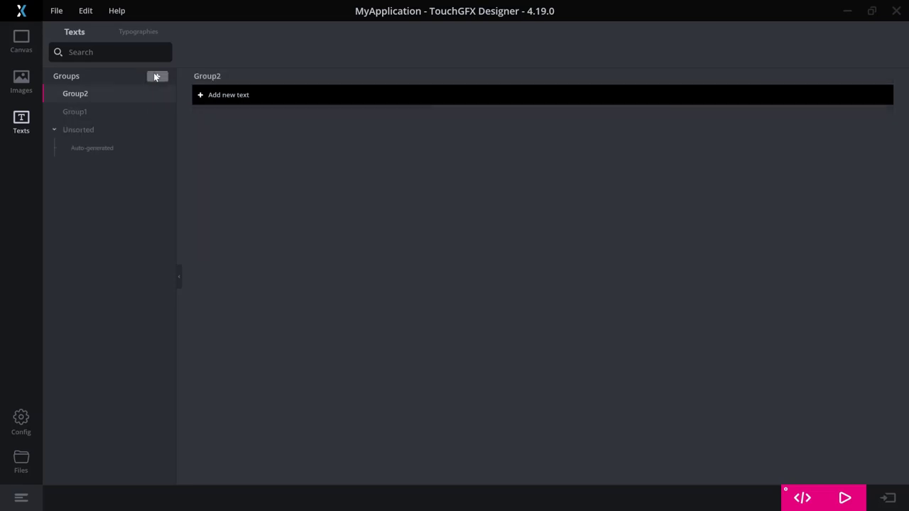
right_click(102, 97)
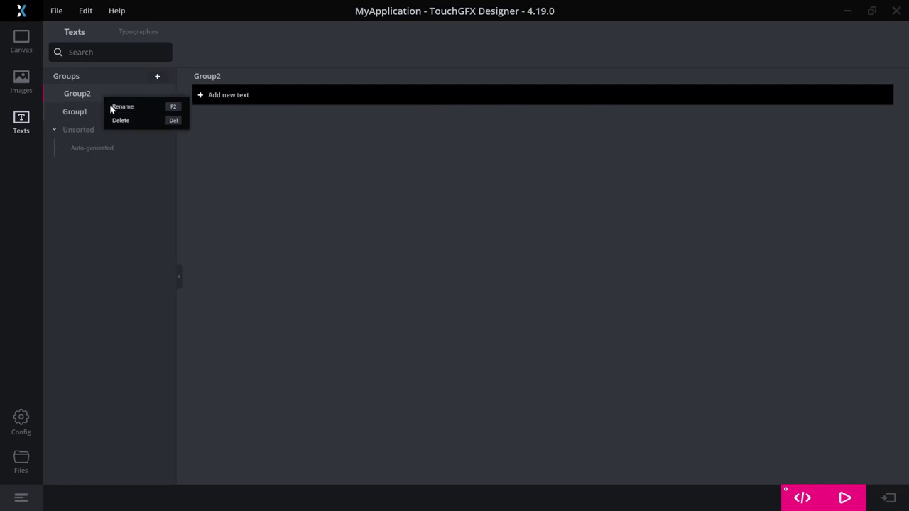
click(110, 104)
text(MyGroup)
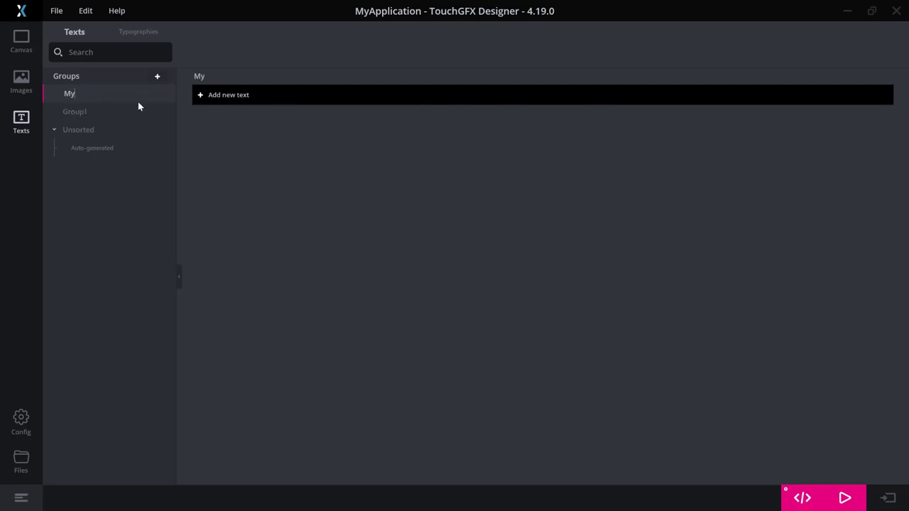
key(Return)
- Add four new texts to MyGroup and move ResourceId4 between ResourceId2 and ResourceId1
click(229, 99)
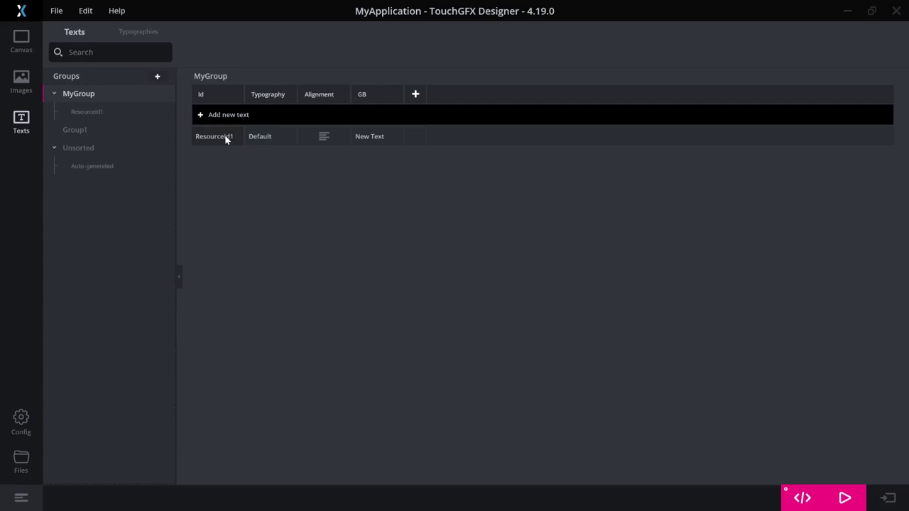
click(16, 41)
click(20, 123)
click(213, 116)
click(211, 119)
click(211, 119)
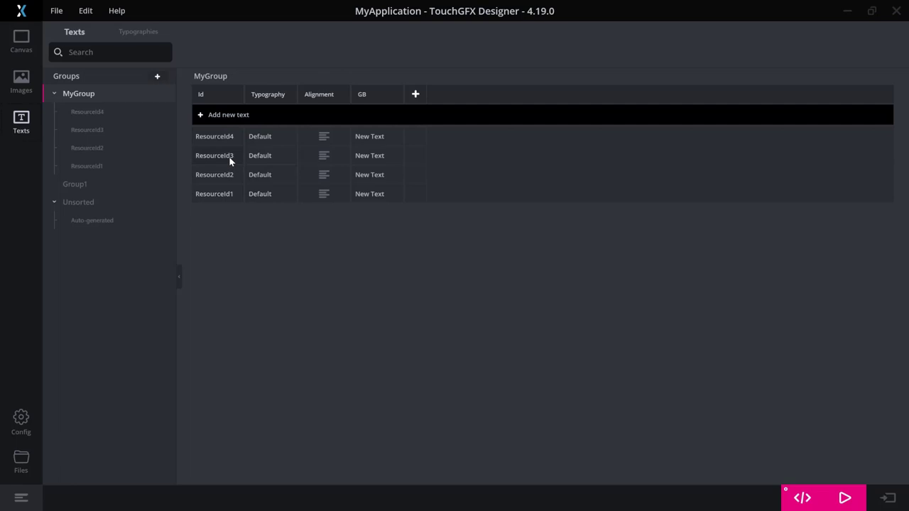
click(86, 111)
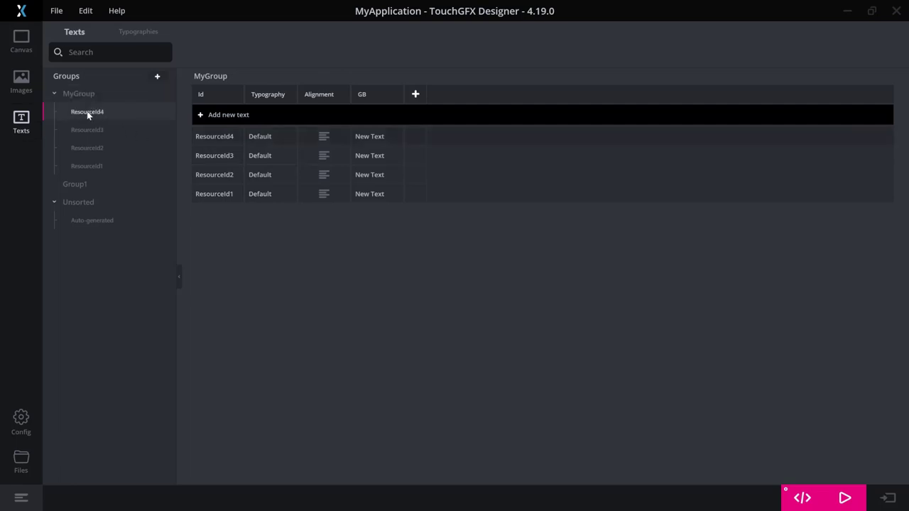
drag(90, 152, 90, 153)
- Add two new texts to Group1 and set the GB translation of ResourceId5 to "Hello"
click(83, 186)
click(252, 94)
click(241, 114)
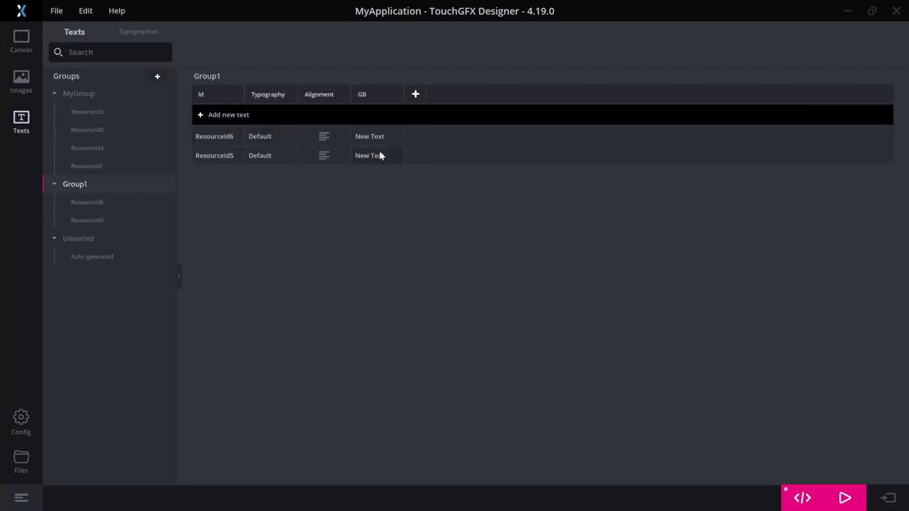
click(389, 156)
double_click(379, 156)
text(H)
- Set the GB translation of ResourceId4 in MyGroup to "hello 2"
click(103, 131)
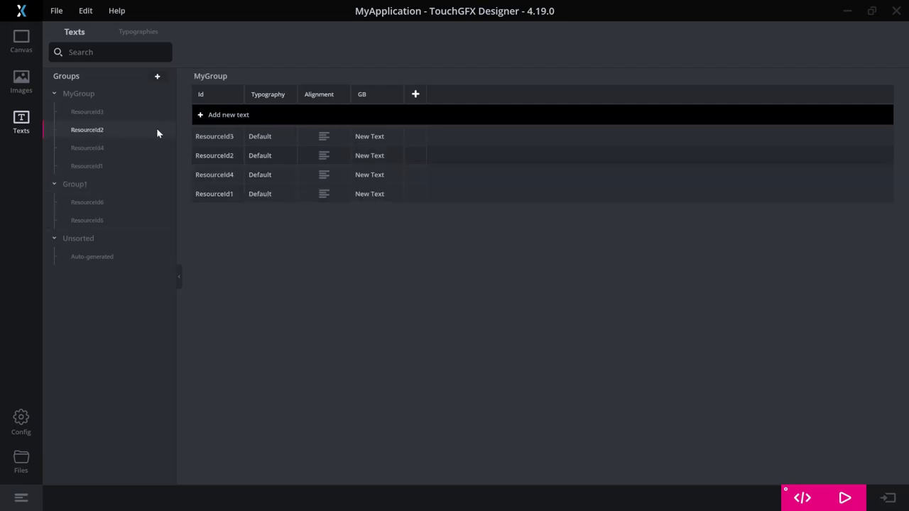
double_click(364, 178)
text(hello)
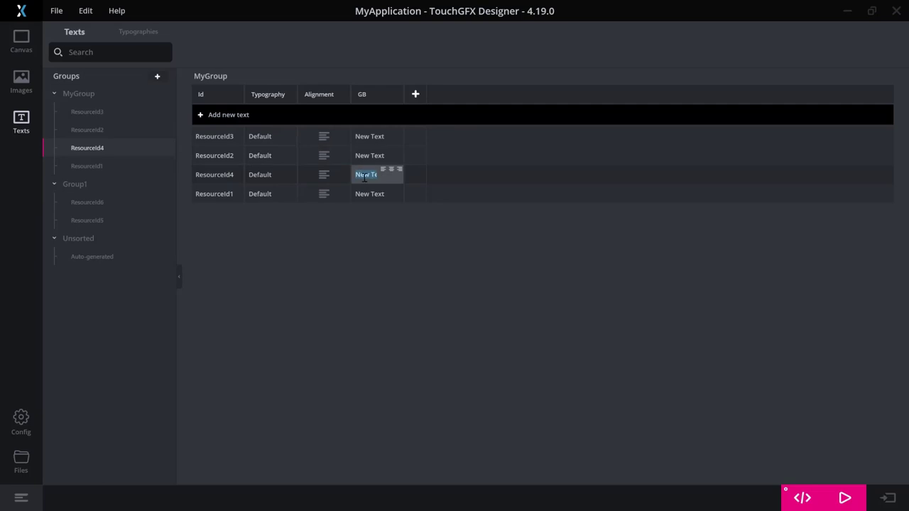
text( 2)
click(277, 211)
- Search the text resources for "hello" and clear the search
click(107, 43)
text(hello)
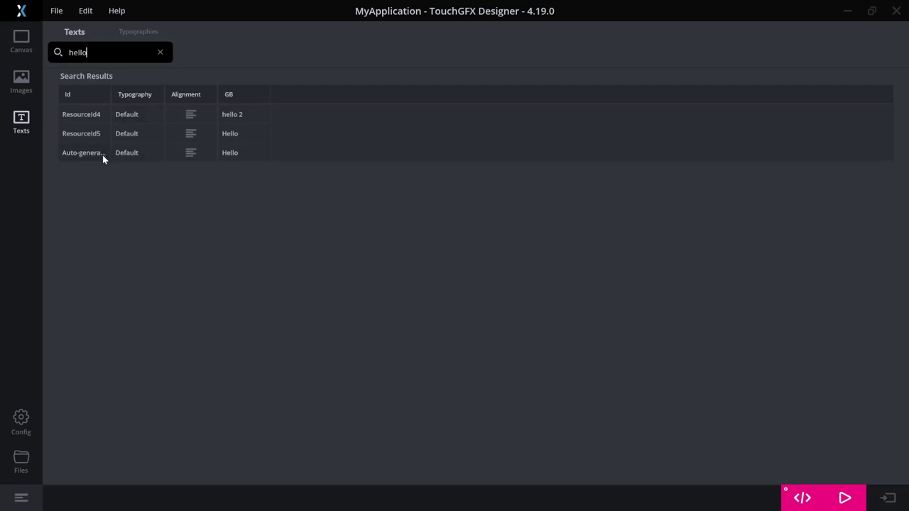
click(160, 52)
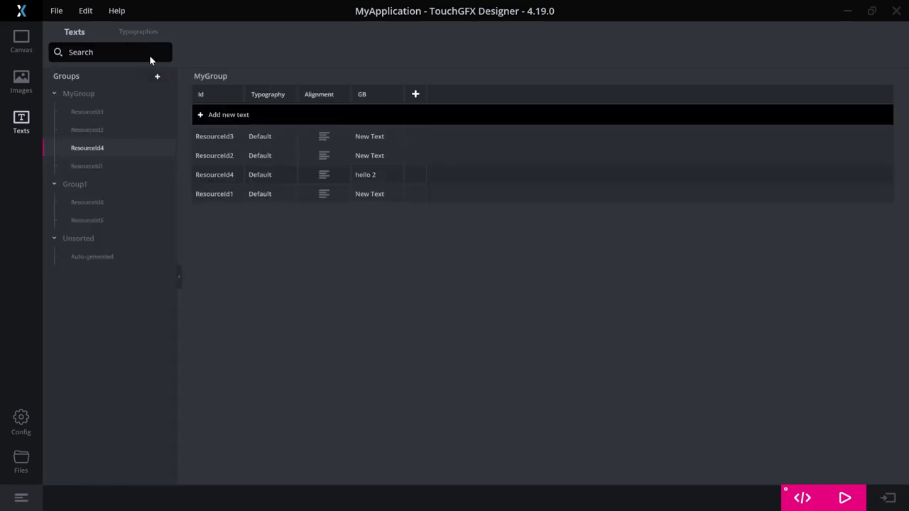
- Set the Hello text area's resource ID to myresource on the canvas and view that resource in the Unsorted text group
click(21, 42)
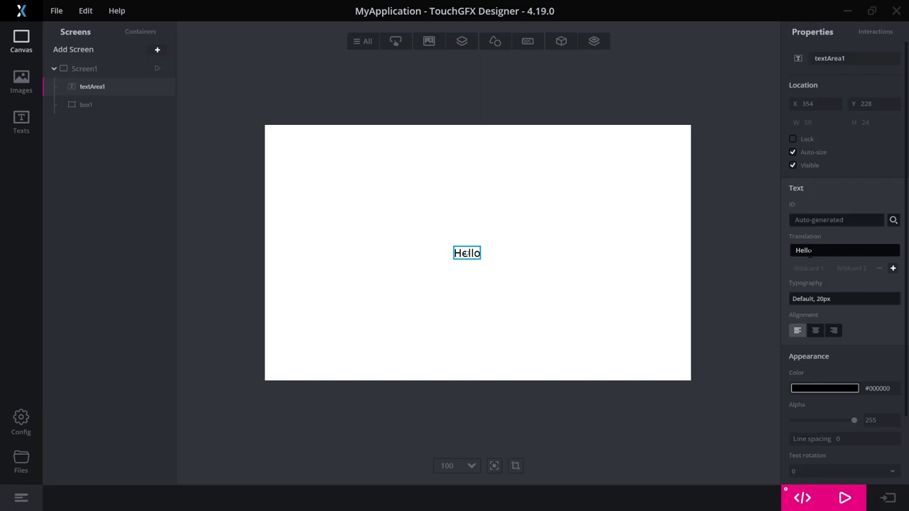
click(22, 121)
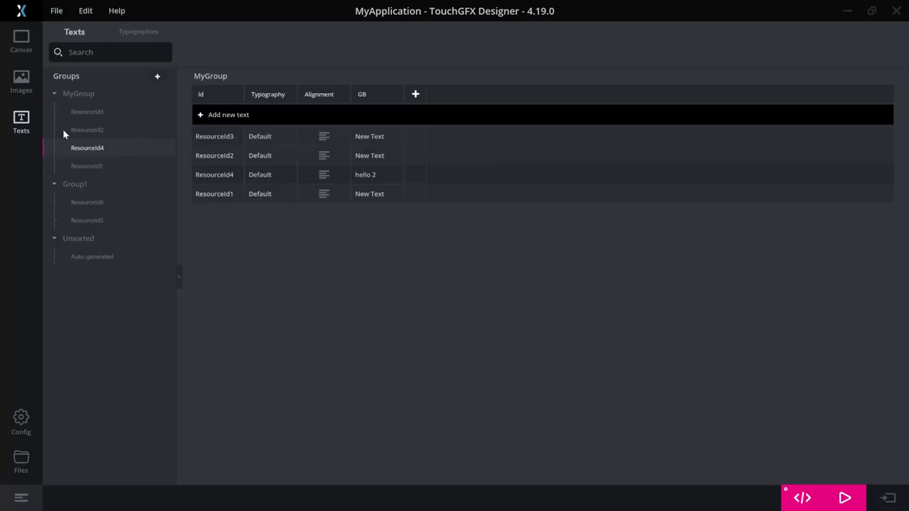
click(21, 39)
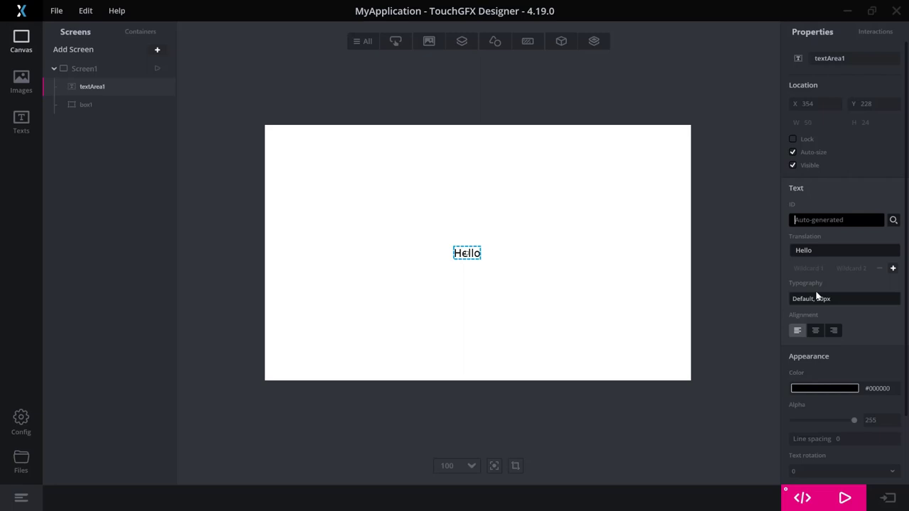
text(myresource)
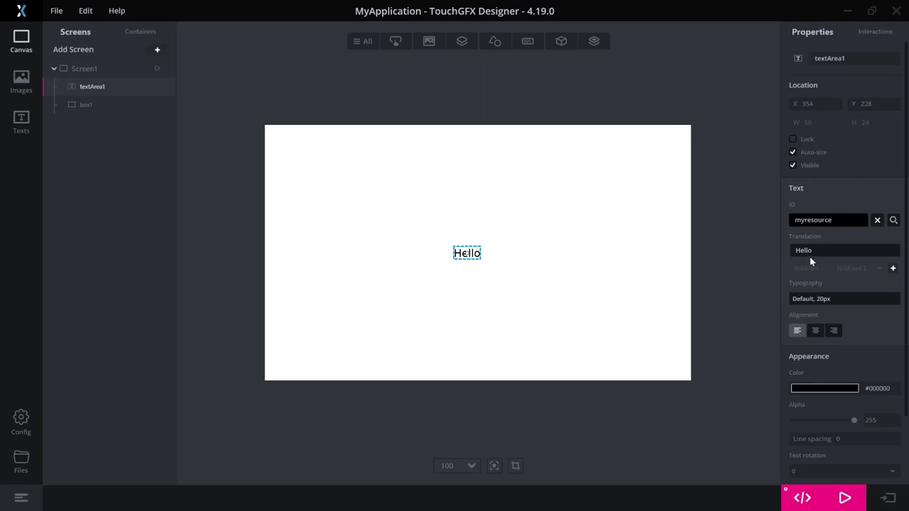
click(746, 241)
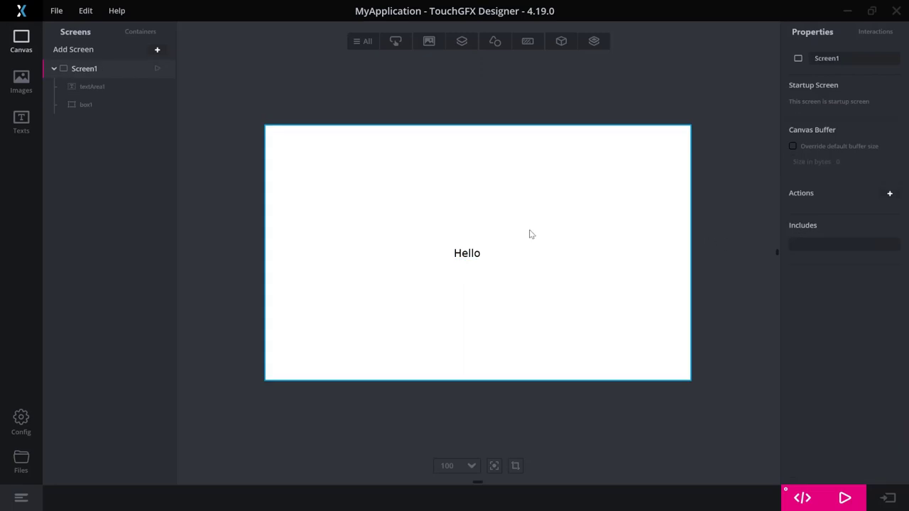
click(456, 257)
drag(456, 258, 453, 258)
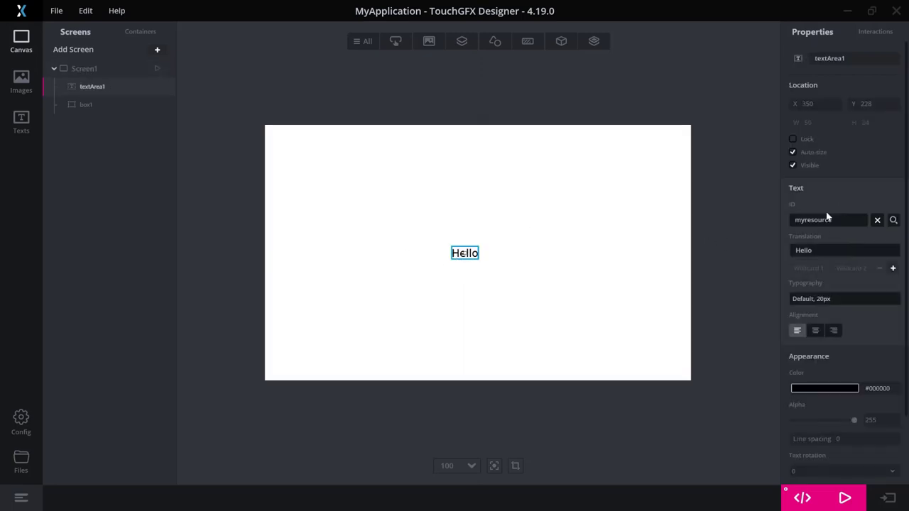
click(21, 121)
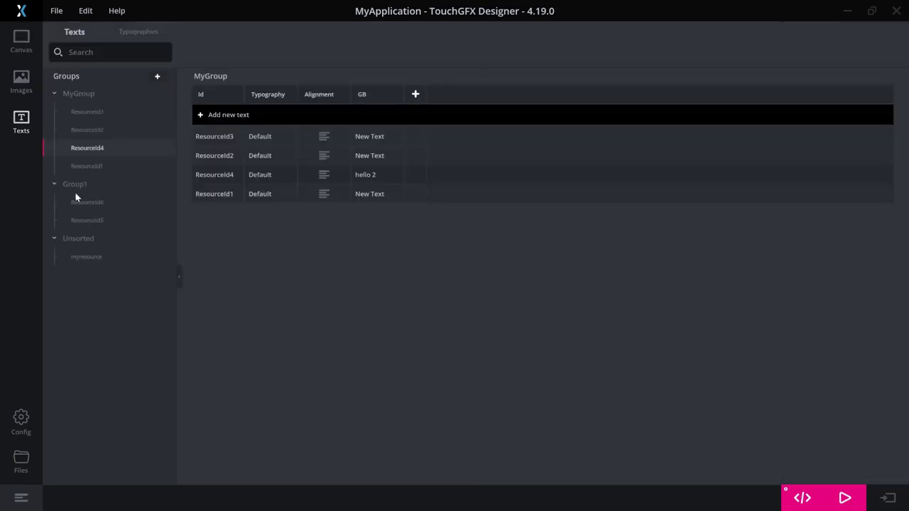
click(85, 258)
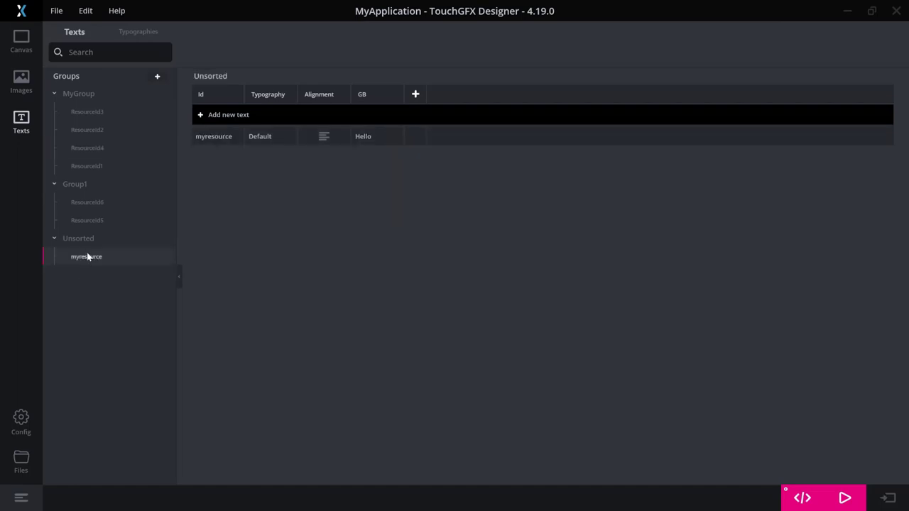
- Add two more text areas to Screen1, placing the first at about X 220, Y 105
click(19, 43)
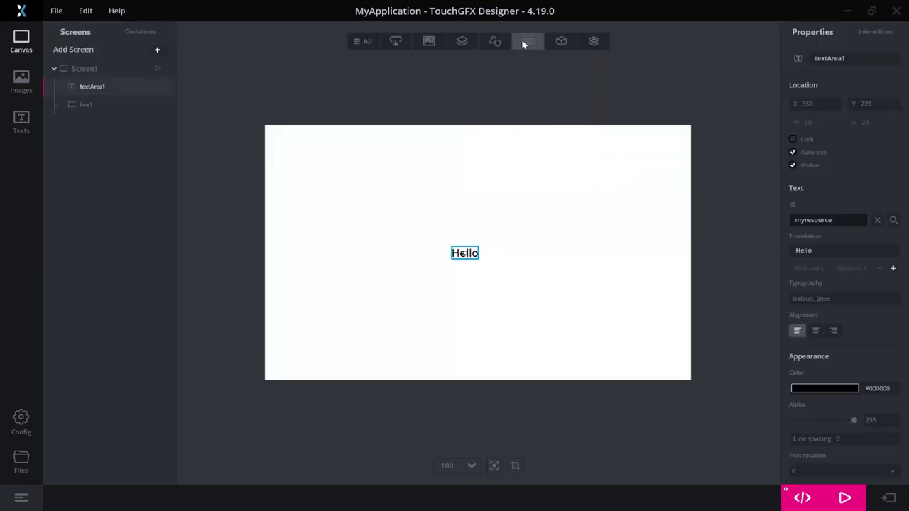
mouse_move(561, 41)
click(572, 104)
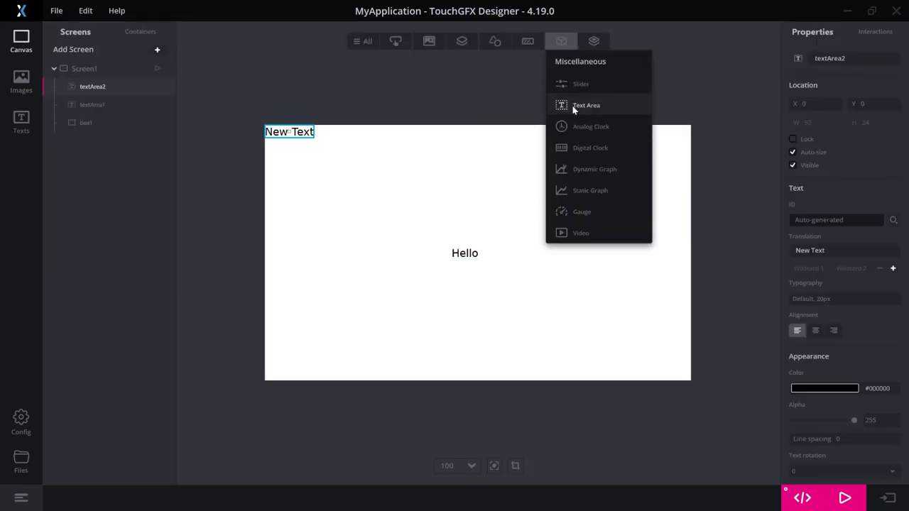
drag(288, 133, 404, 188)
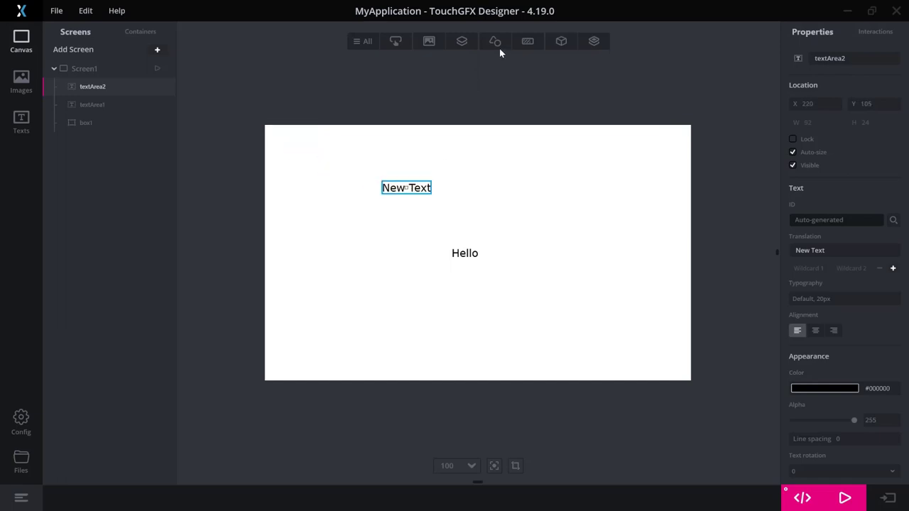
mouse_move(560, 43)
click(562, 104)
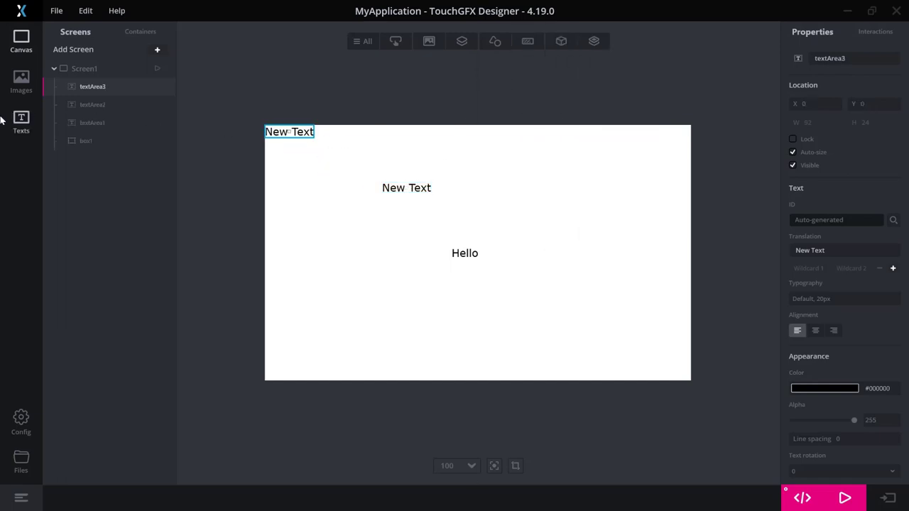
- Move the myresource text from the Unsorted group into MyGroup, directly below ResourceId4
click(21, 122)
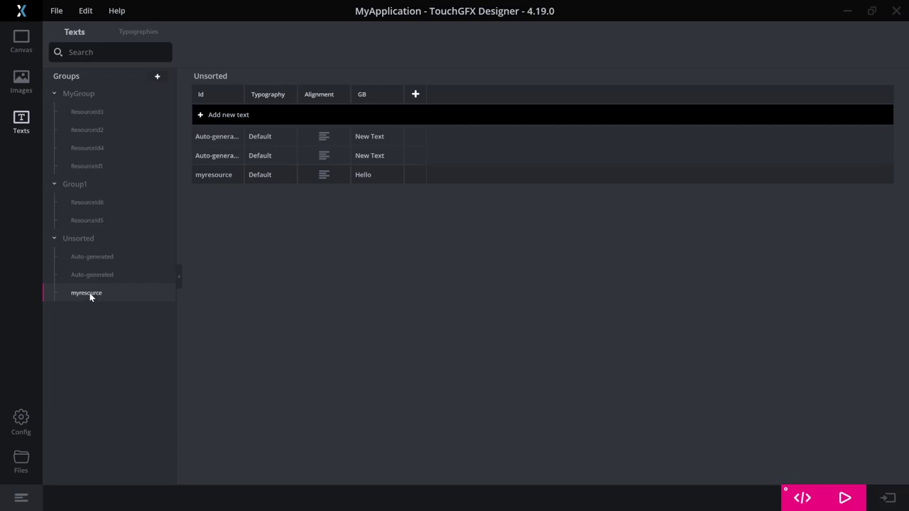
drag(91, 297, 83, 160)
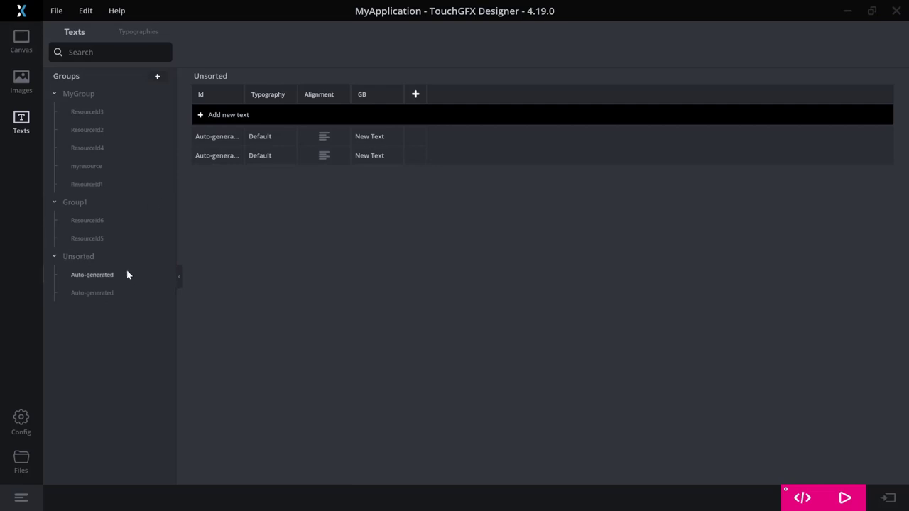
click(113, 294)
- Add a new language named DK to the text translations
click(416, 95)
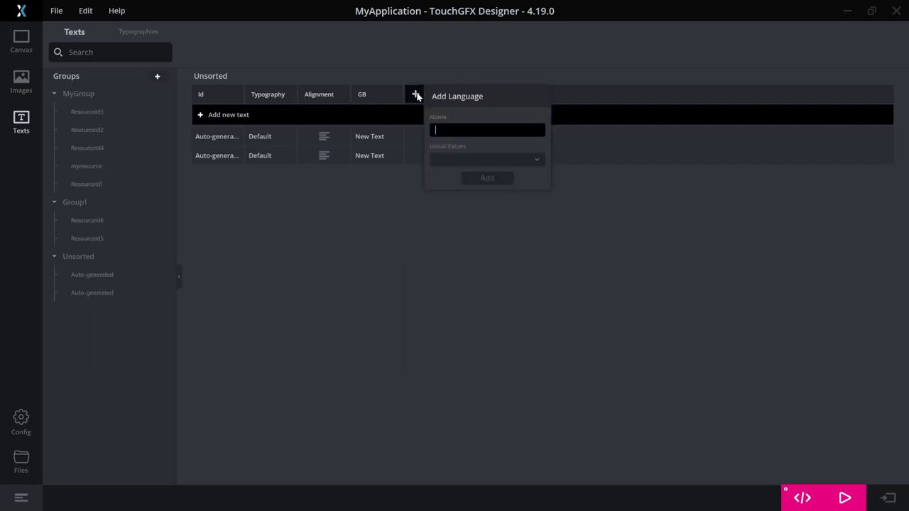
text(DK)
key(Return)
- Add a new language named DE to the text translations
click(469, 95)
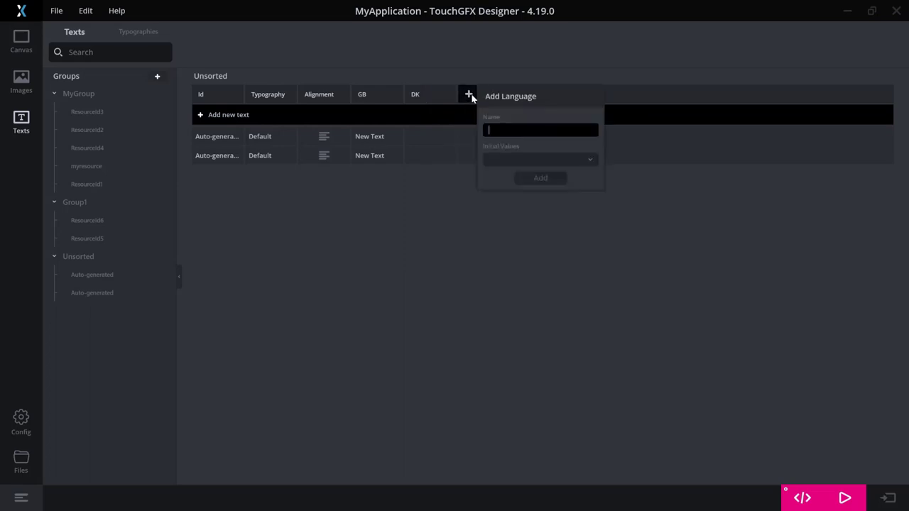
text(DE)
click(533, 180)
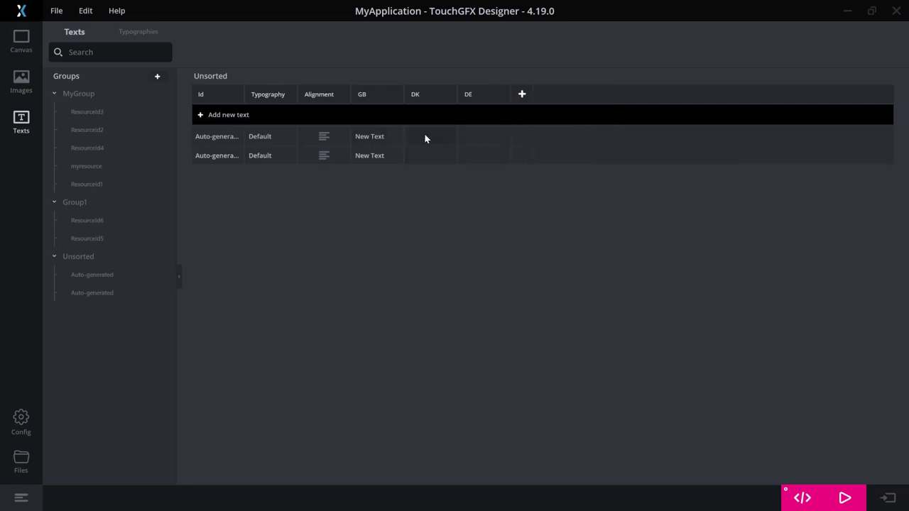
- Hide the DE and DK language columns in the Unsorted text table
right_click(434, 97)
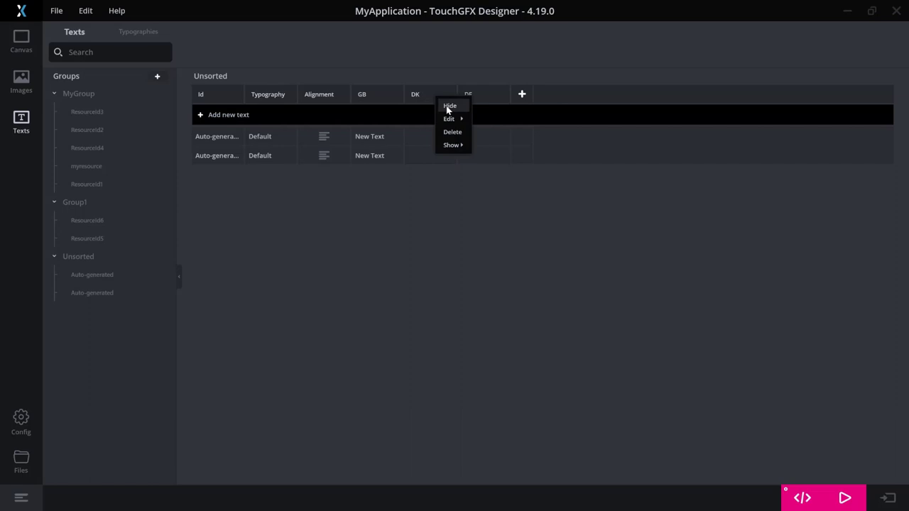
mouse_move(455, 148)
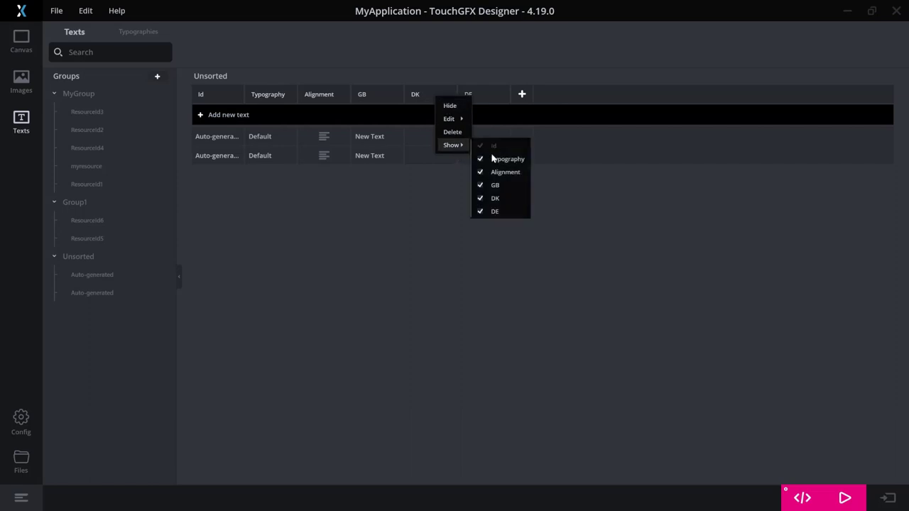
click(482, 212)
click(481, 198)
click(433, 218)
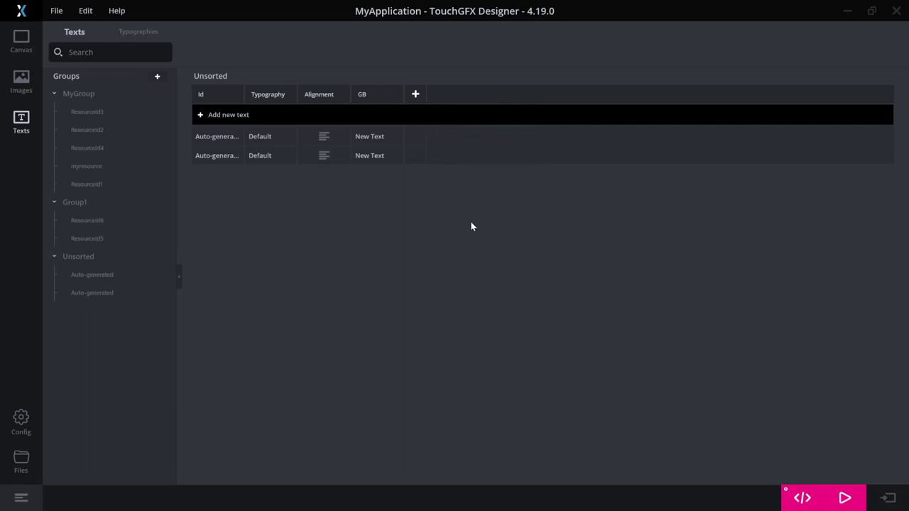
- Show the DK and DE language columns again in the Unsorted text table
right_click(376, 97)
mouse_move(392, 144)
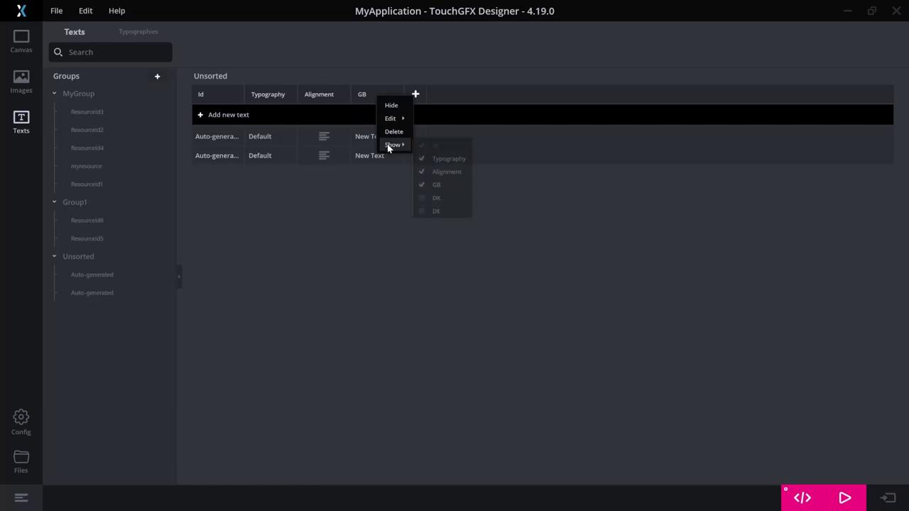
click(420, 198)
click(418, 212)
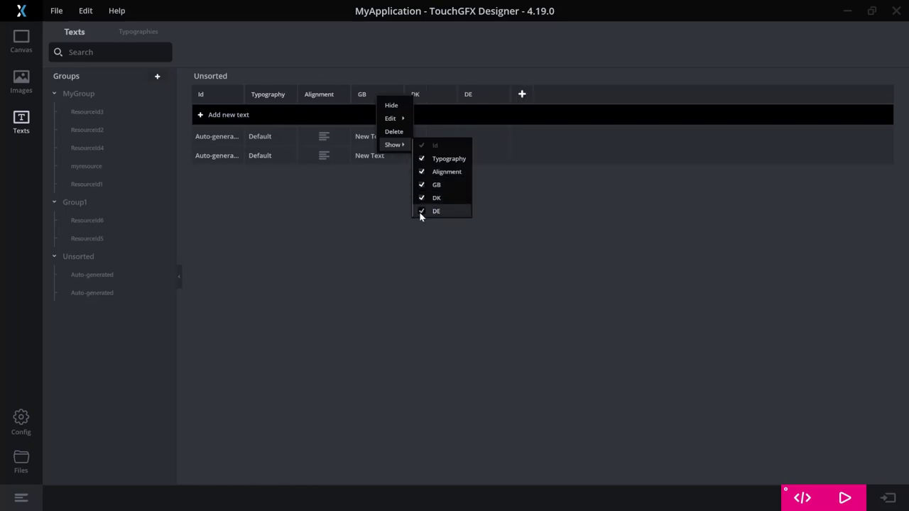
- Open the first Unsorted text's DK translation for editing and widen the DK column
click(315, 139)
key(Right)
key(Right)
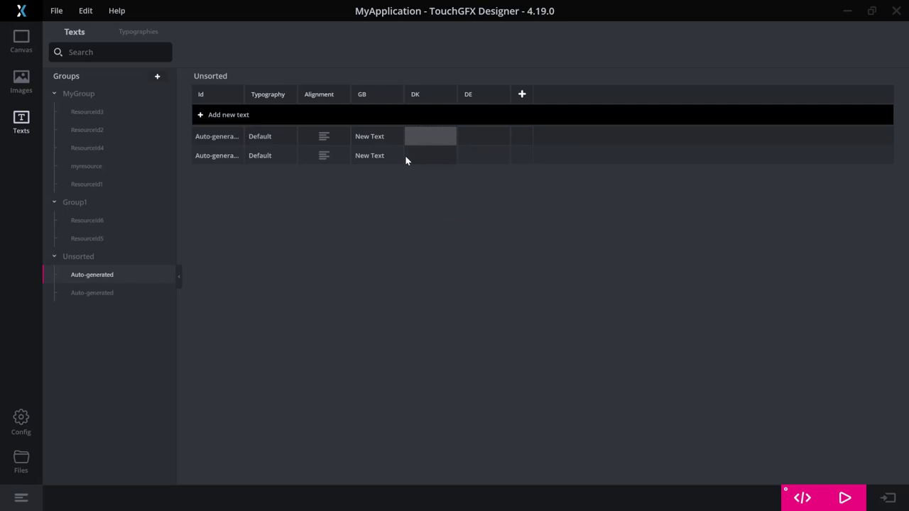
key(Return)
drag(460, 94, 557, 95)
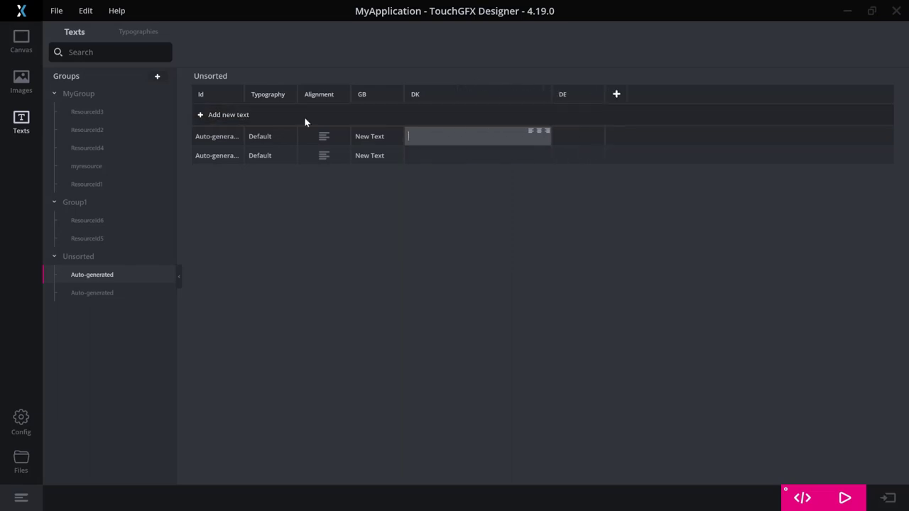
click(717, 132)
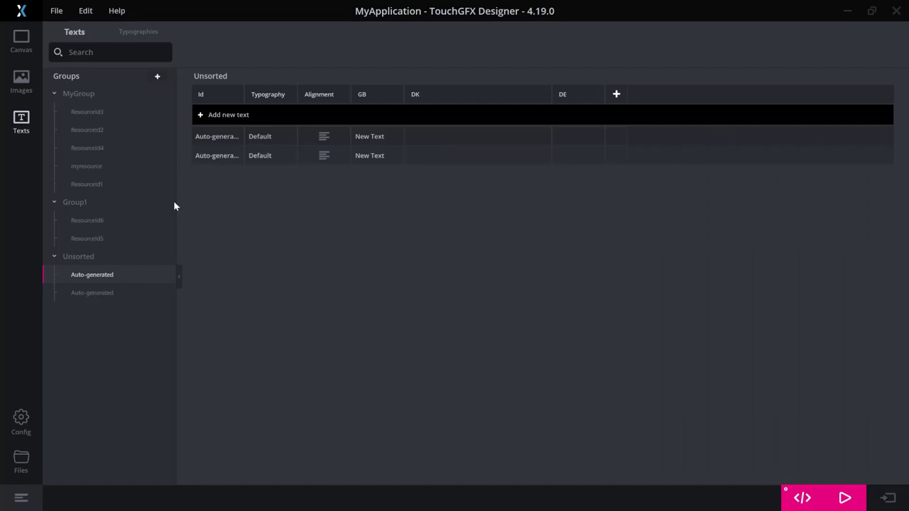
- Copy the ResourceId2 text in MyGroup
click(81, 168)
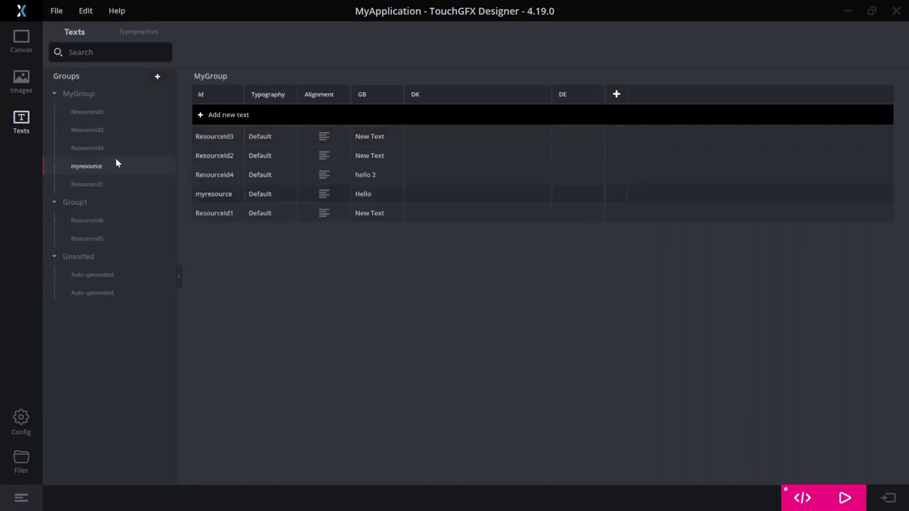
right_click(210, 157)
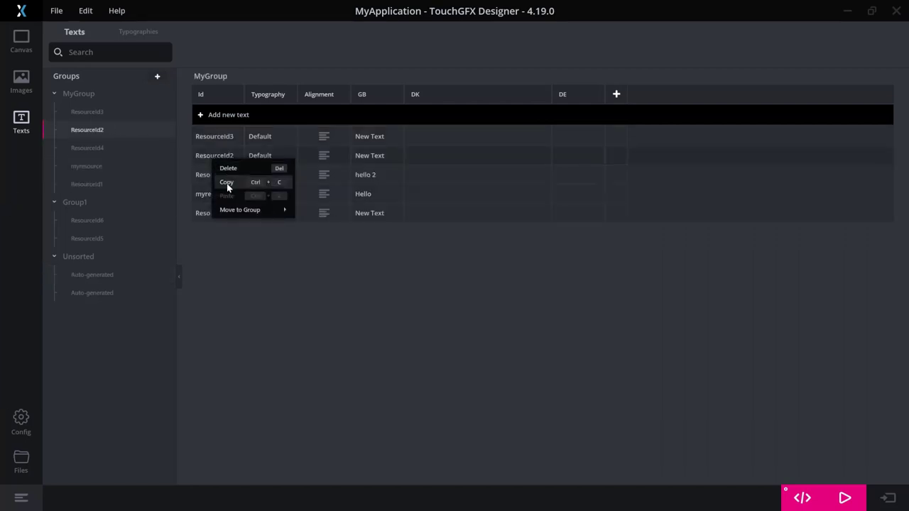
click(226, 183)
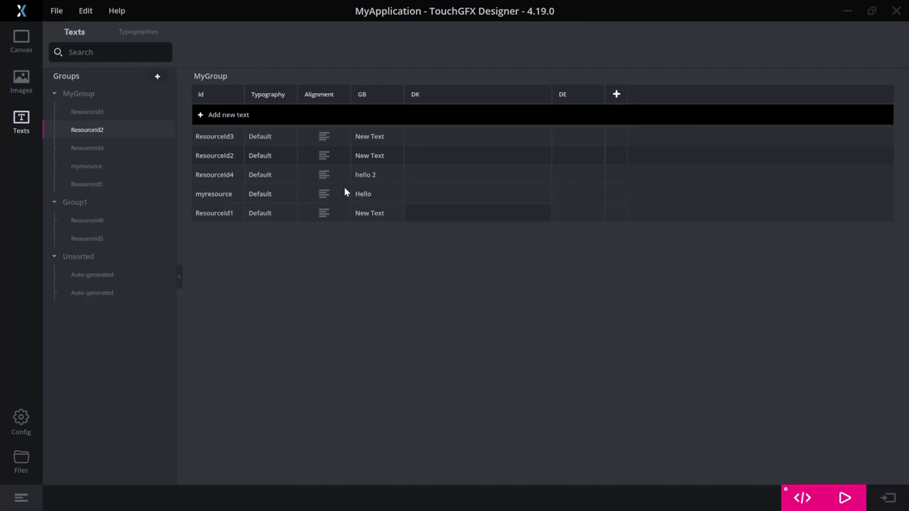
- Examine the settings of the Default, Large and Small typographies
click(138, 34)
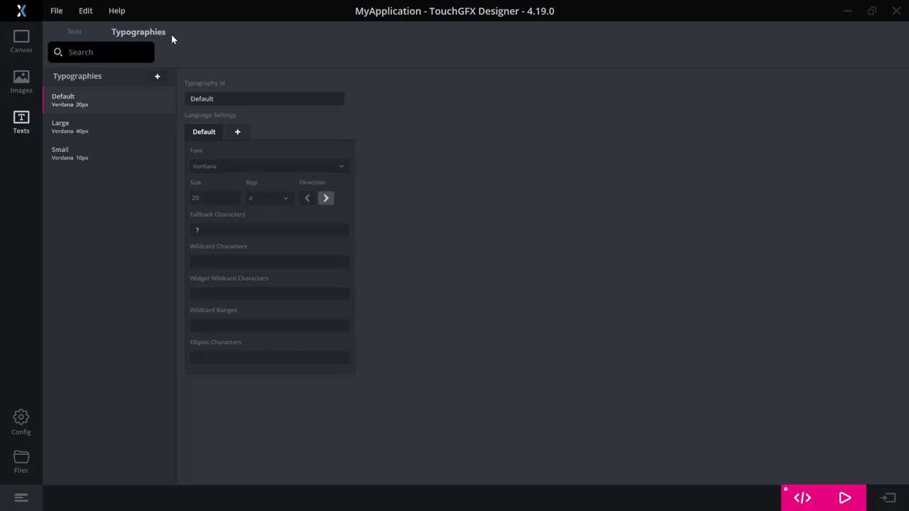
click(92, 132)
click(88, 154)
click(88, 127)
click(87, 103)
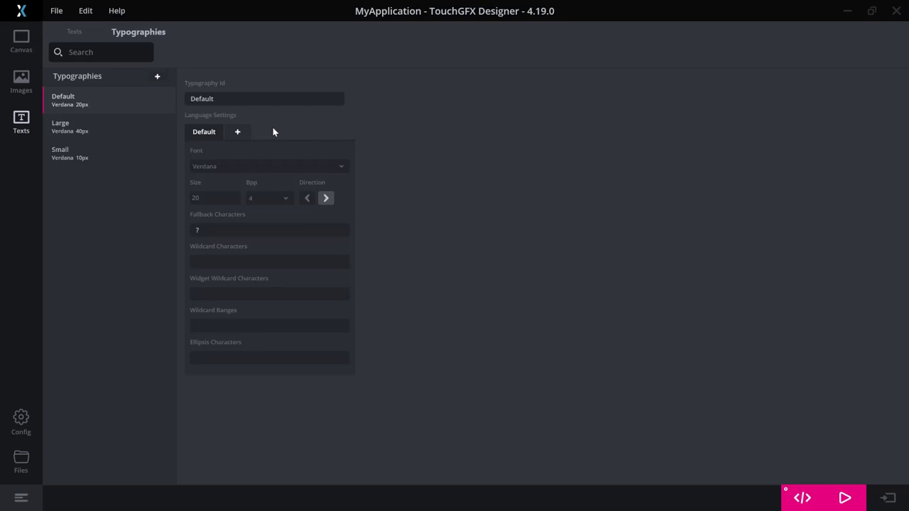
- Return to the MyGroup texts and select the DK translation of ResourceId3
click(73, 32)
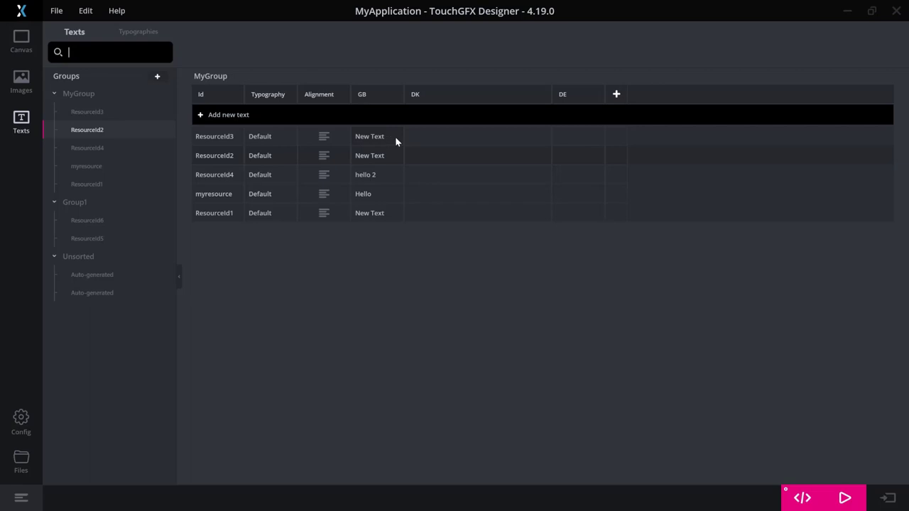
click(421, 141)
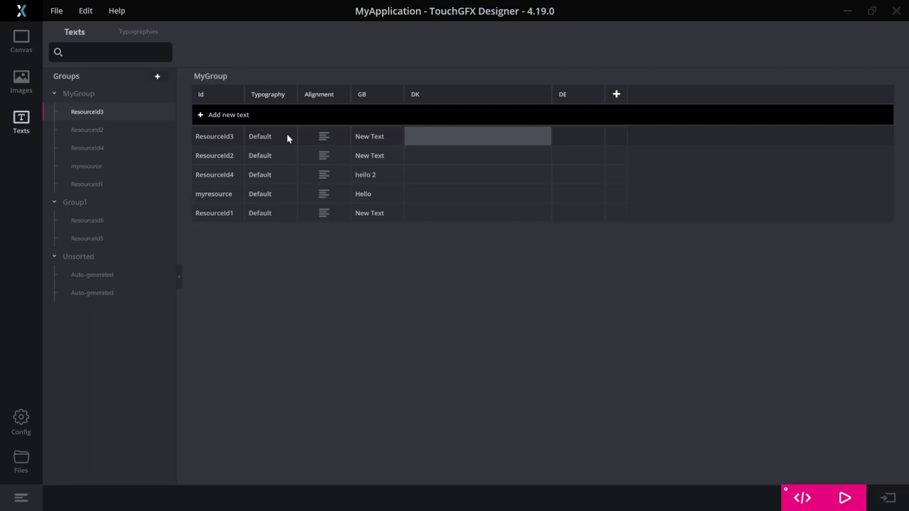
click(511, 135)
click(475, 143)
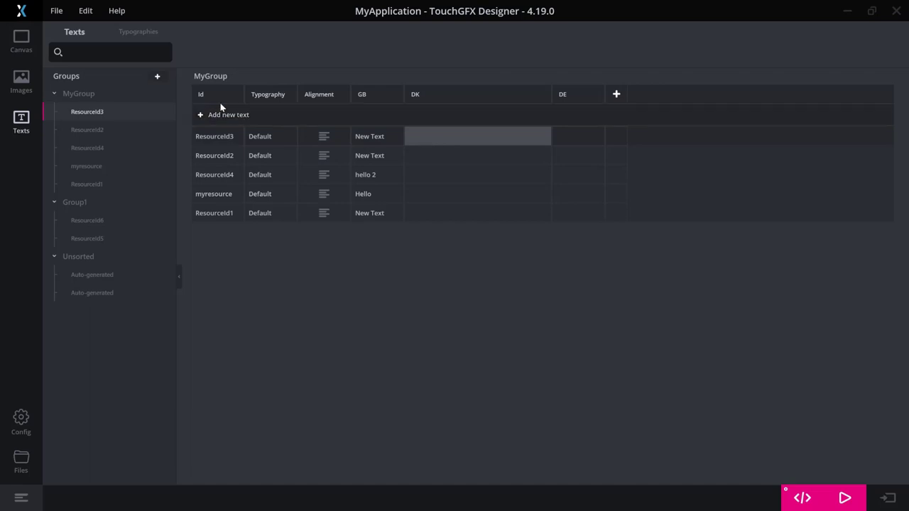
- Add DK-specific language settings to the Default typography and open them
click(140, 32)
click(238, 135)
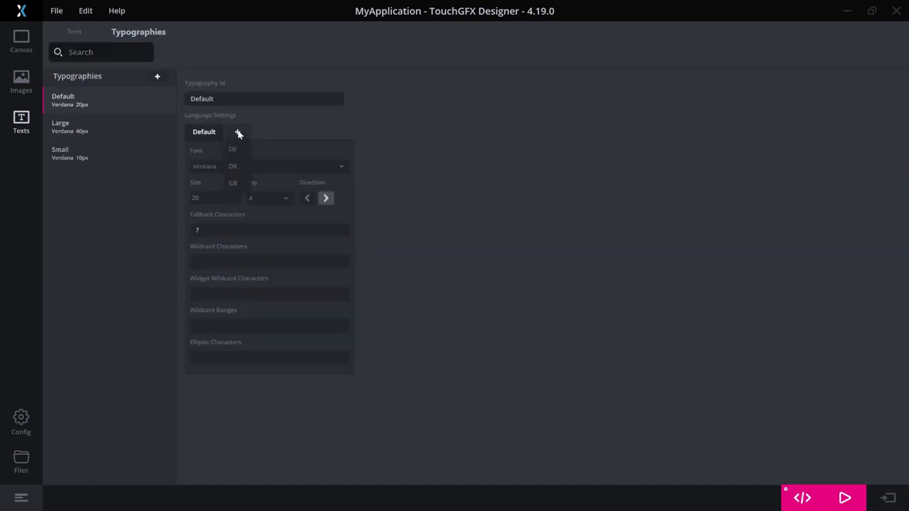
click(239, 166)
click(239, 132)
- Set the Default typography's DK font to Verdana Bold with size 25
click(256, 168)
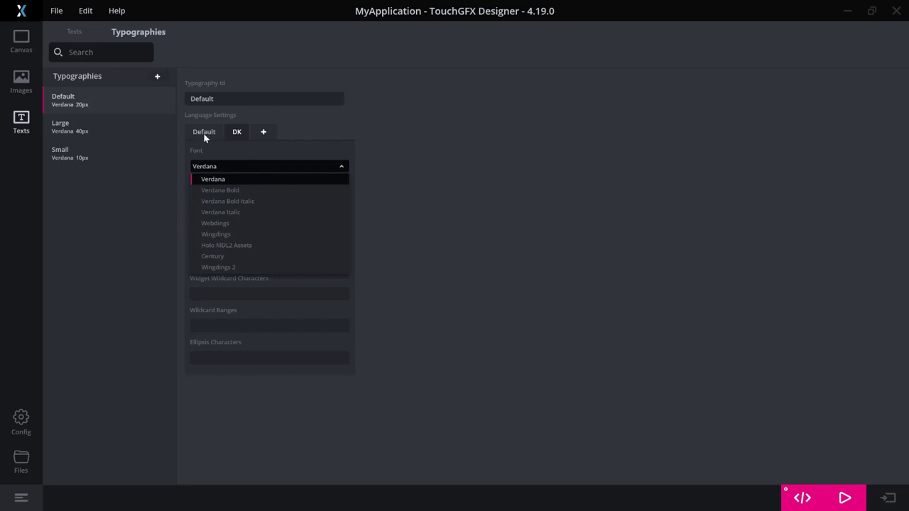
click(231, 190)
click(227, 198)
click(236, 196)
click(237, 196)
click(237, 196)
click(236, 196)
click(237, 196)
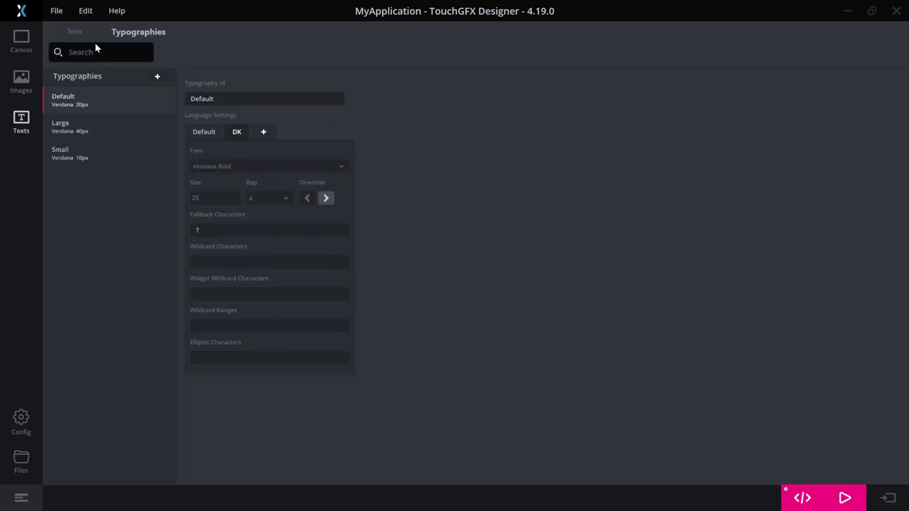
- Go back to the MyGroup texts and open the DK translation of ResourceId2 for editing
click(75, 32)
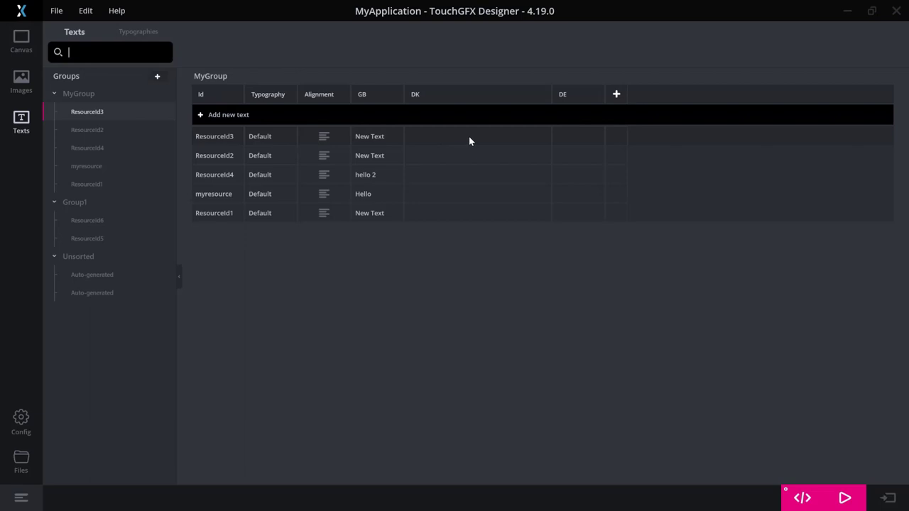
click(487, 290)
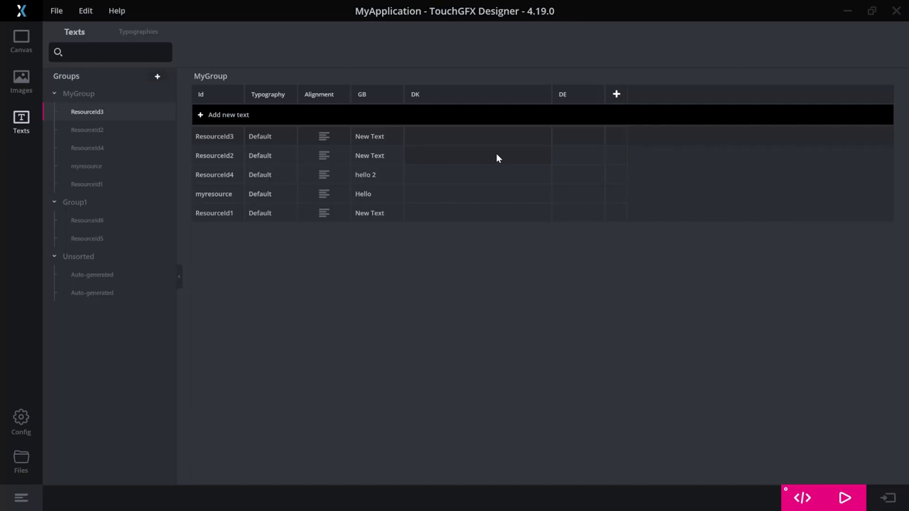
click(494, 157)
click(504, 160)
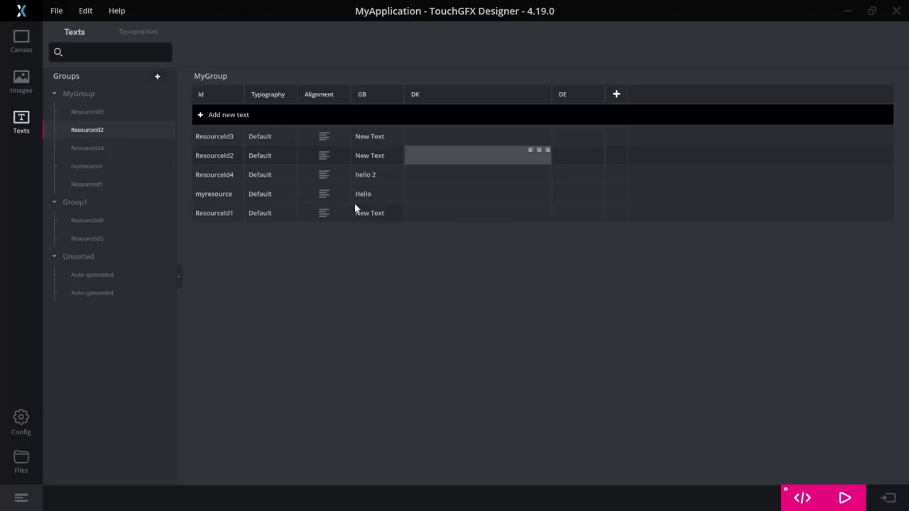
- Move textArea2 on the Screen1 canvas to about X 344, Y 110
click(21, 41)
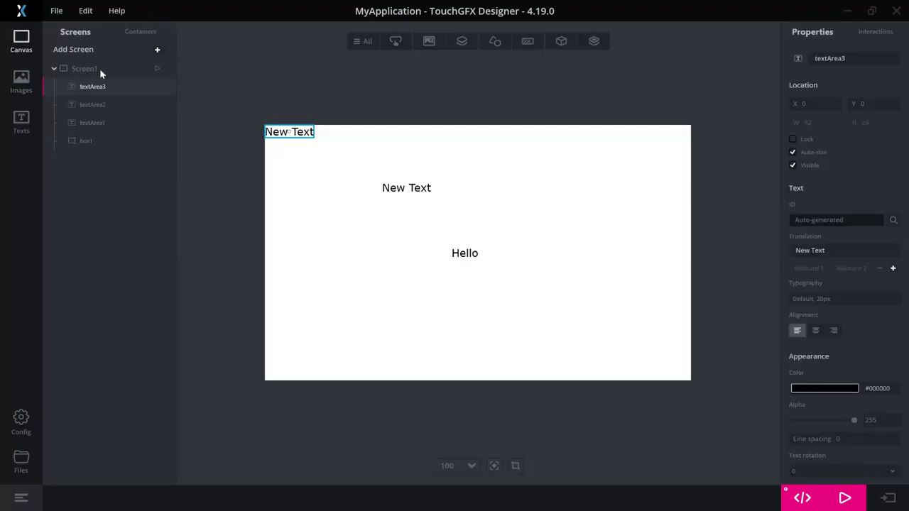
click(418, 194)
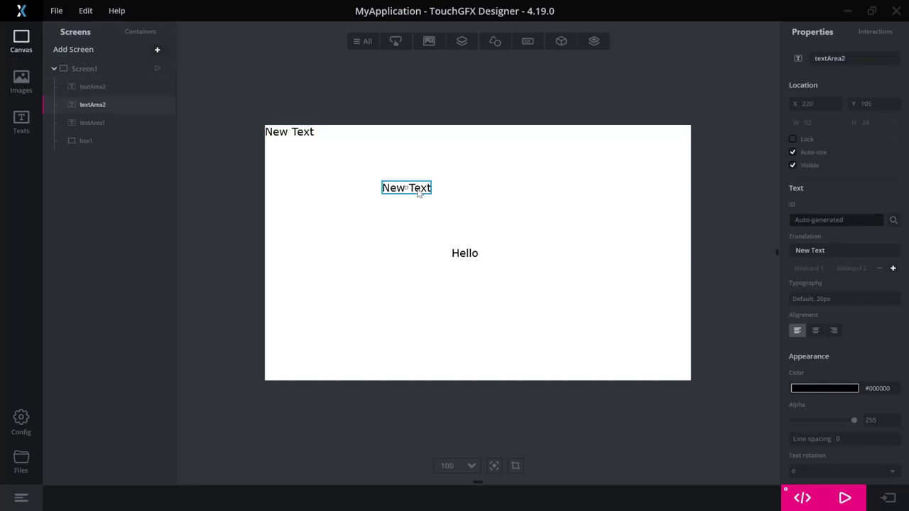
drag(406, 187, 473, 190)
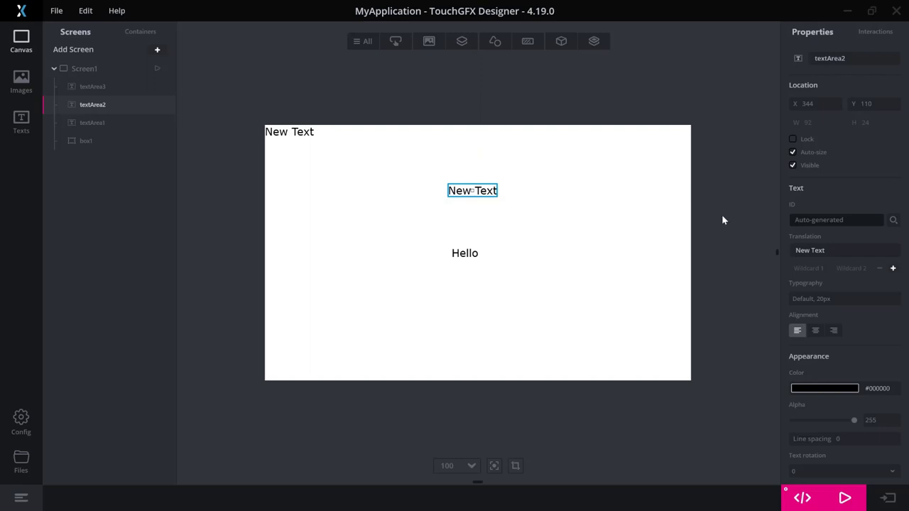
- Open the text picker for textArea2, view MyGroup's texts and search the resources for "resou"
click(854, 218)
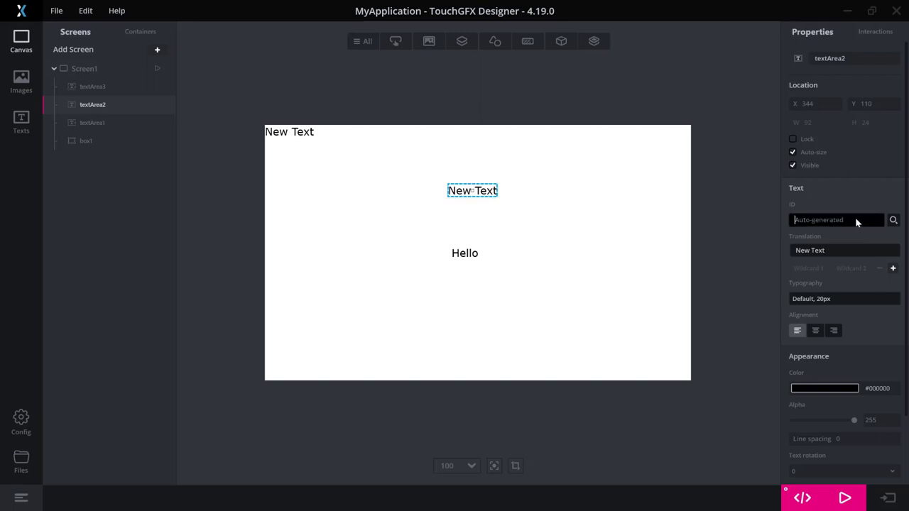
click(893, 220)
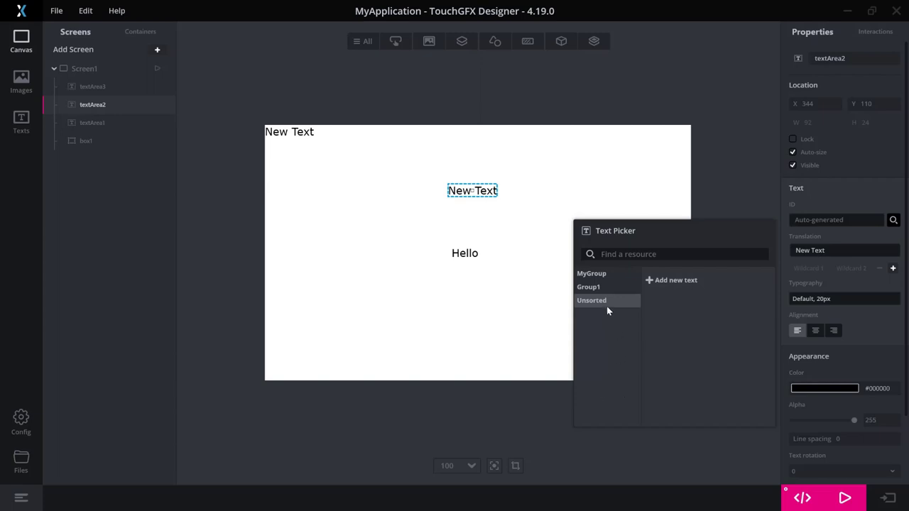
click(602, 274)
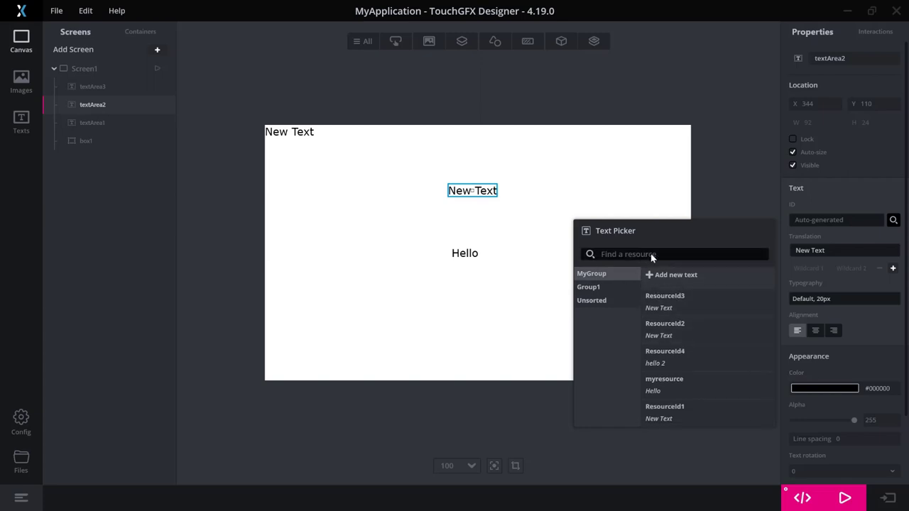
click(619, 257)
text(re)
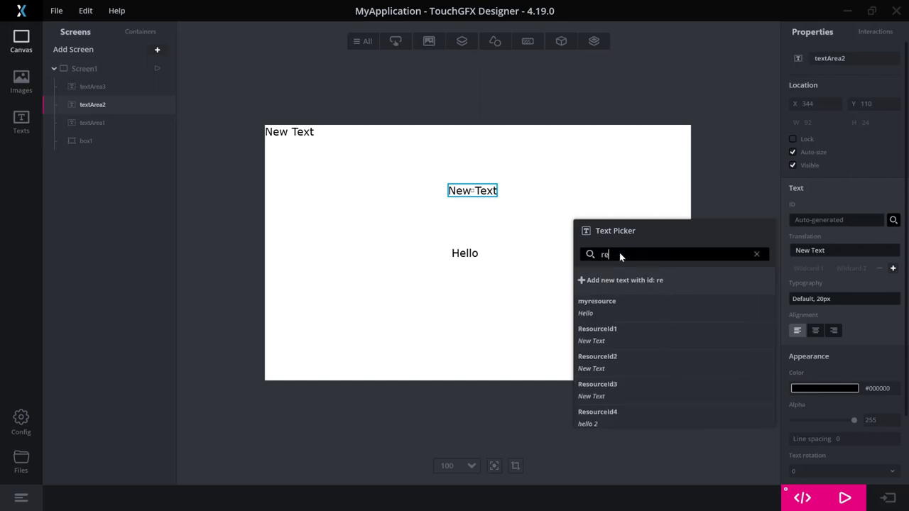
text(sou)
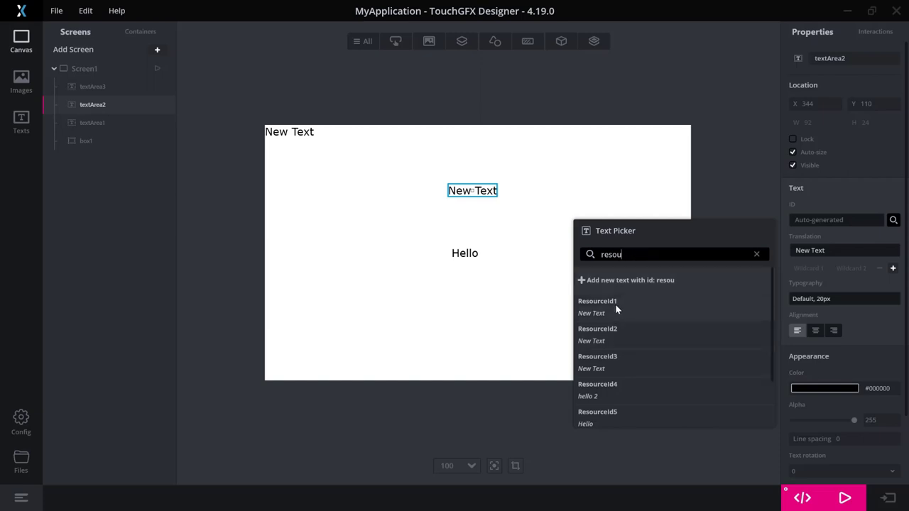
- Clear the resource search and assign ResourceId4 from MyGroup to textArea2
key(BackSpace)
key(BackSpace)
key(BackSpace)
key(BackSpace)
key(BackSpace)
click(673, 356)
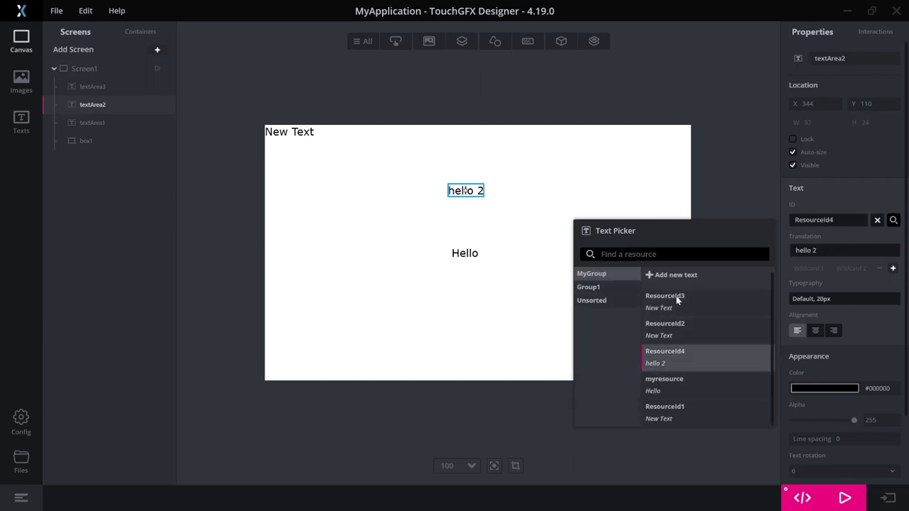
click(713, 144)
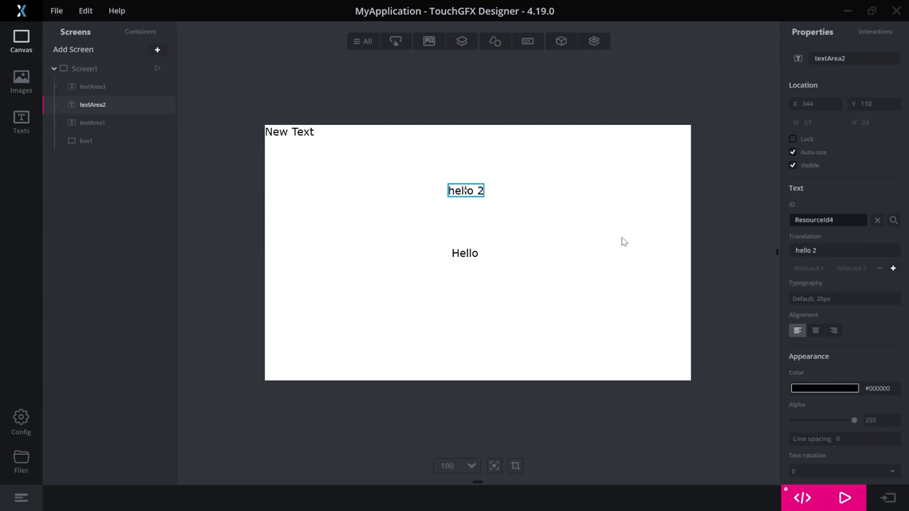
- Check the Default typography's DK settings and return to the MyGroup texts with the text search active
click(19, 122)
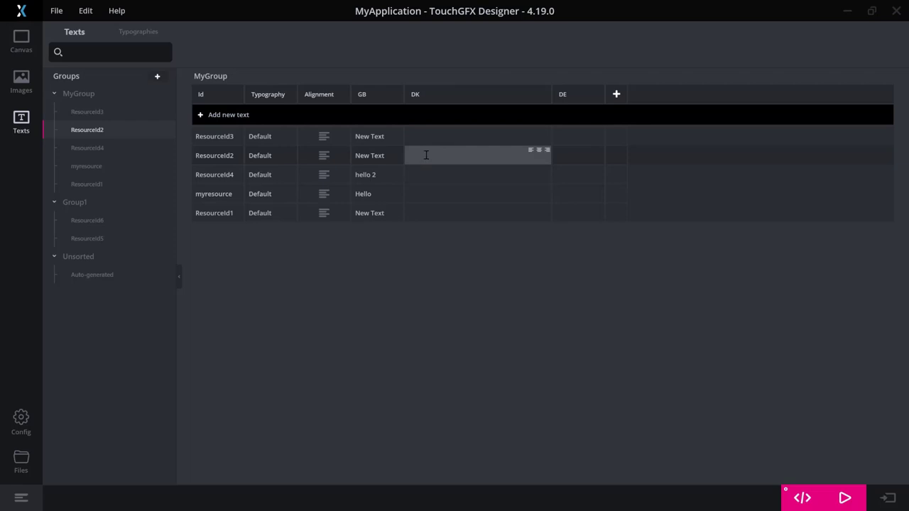
click(137, 32)
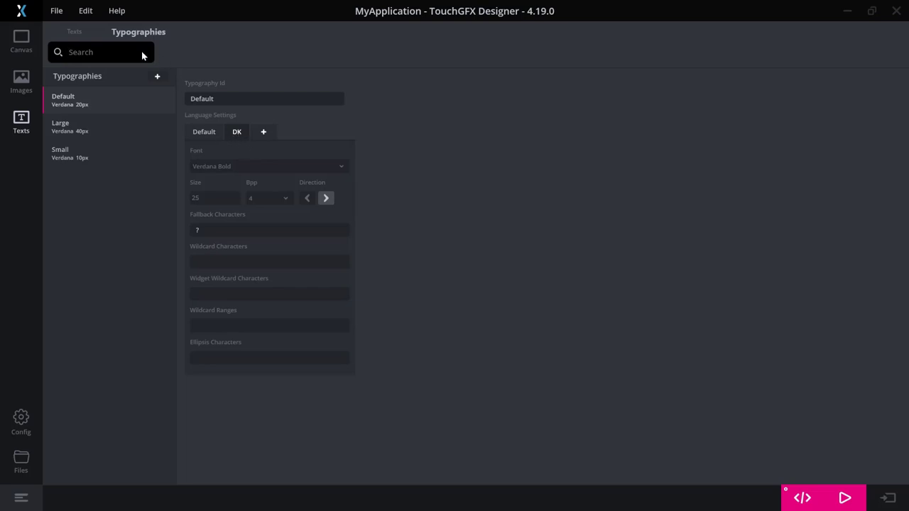
click(78, 32)
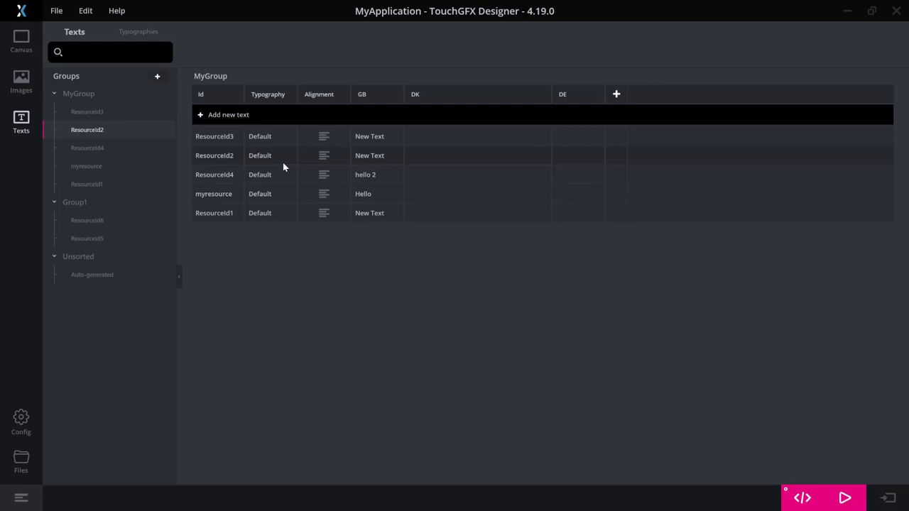
key(ctrl+f)
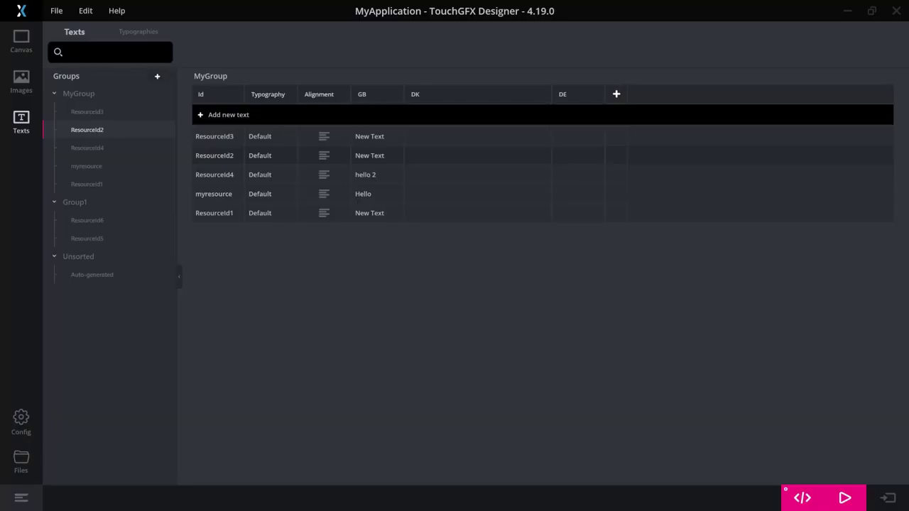